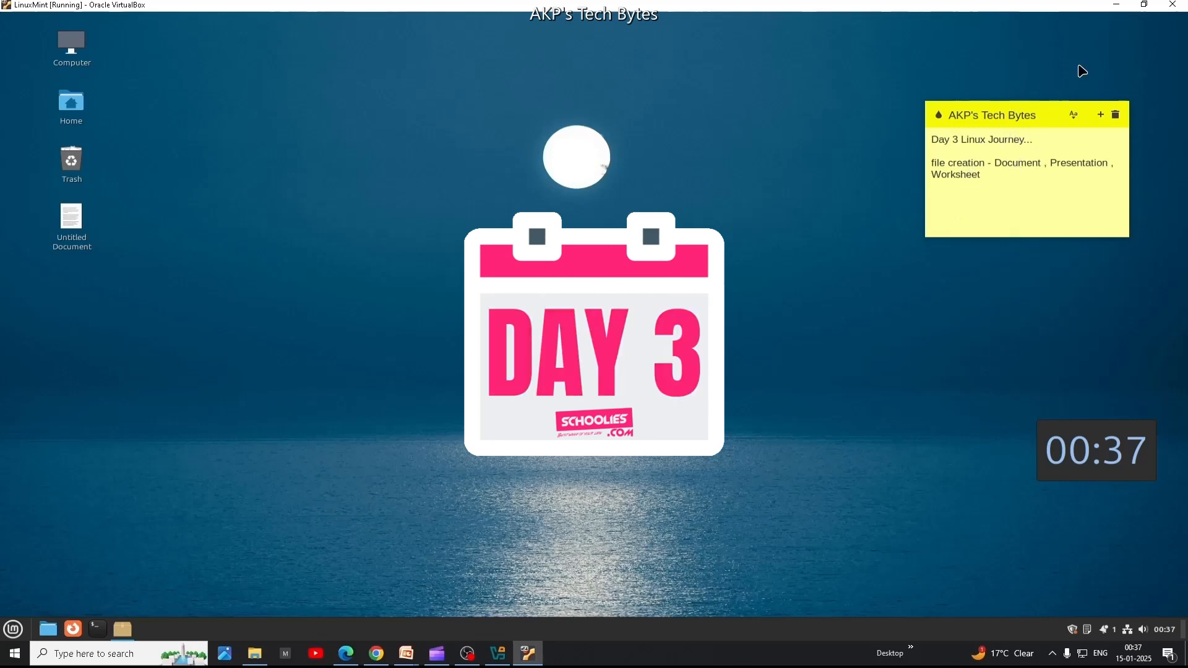
Step: Shrink the virtual machine window and open Microsoft 365 (Office) on the Windows host
left_click(1144, 5)
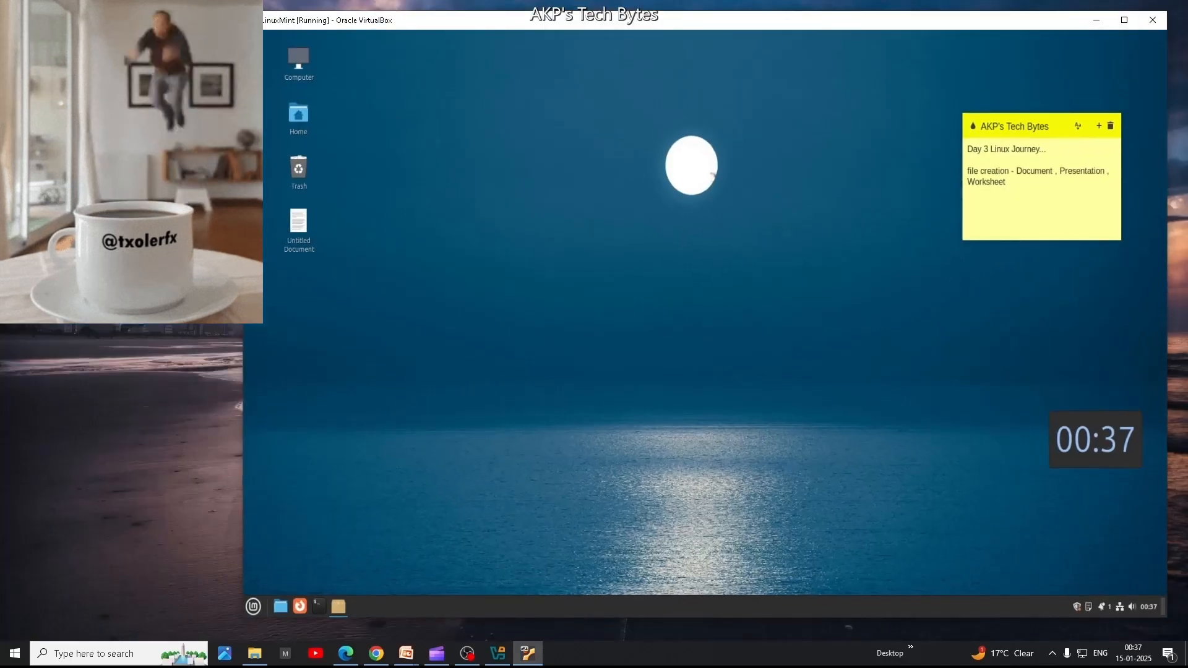
left_click(10, 659)
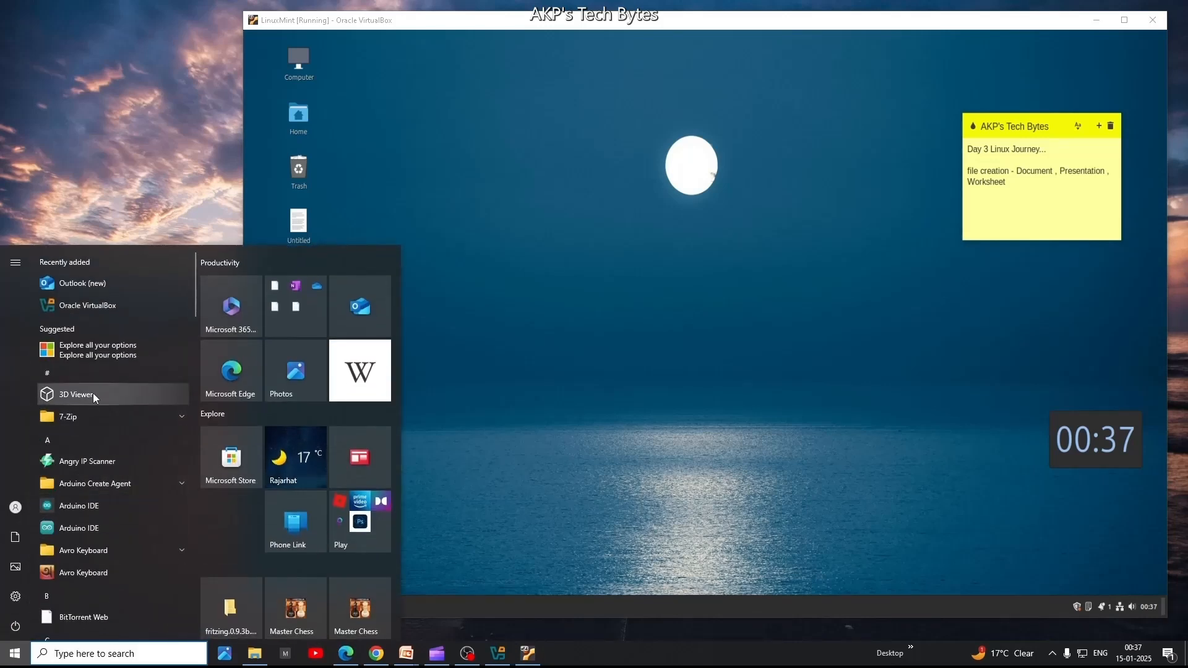
scroll(109, 359, "down", 2)
scroll(109, 359, "down", 4)
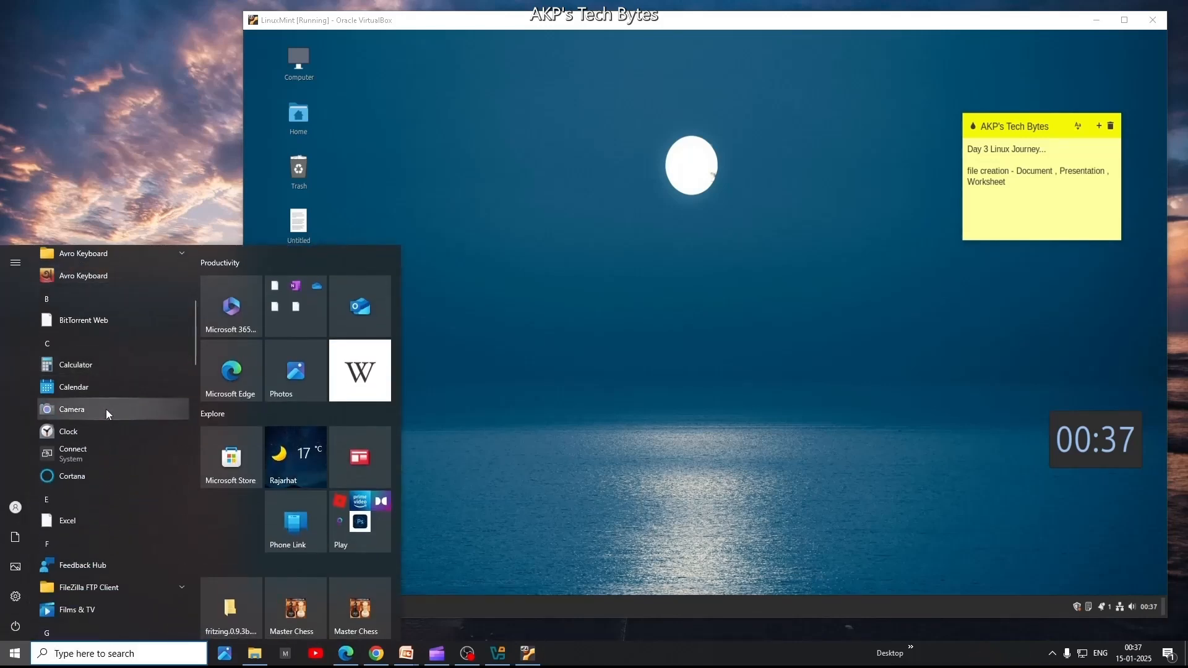
scroll(106, 425, "down", 3)
scroll(106, 429, "down", 8)
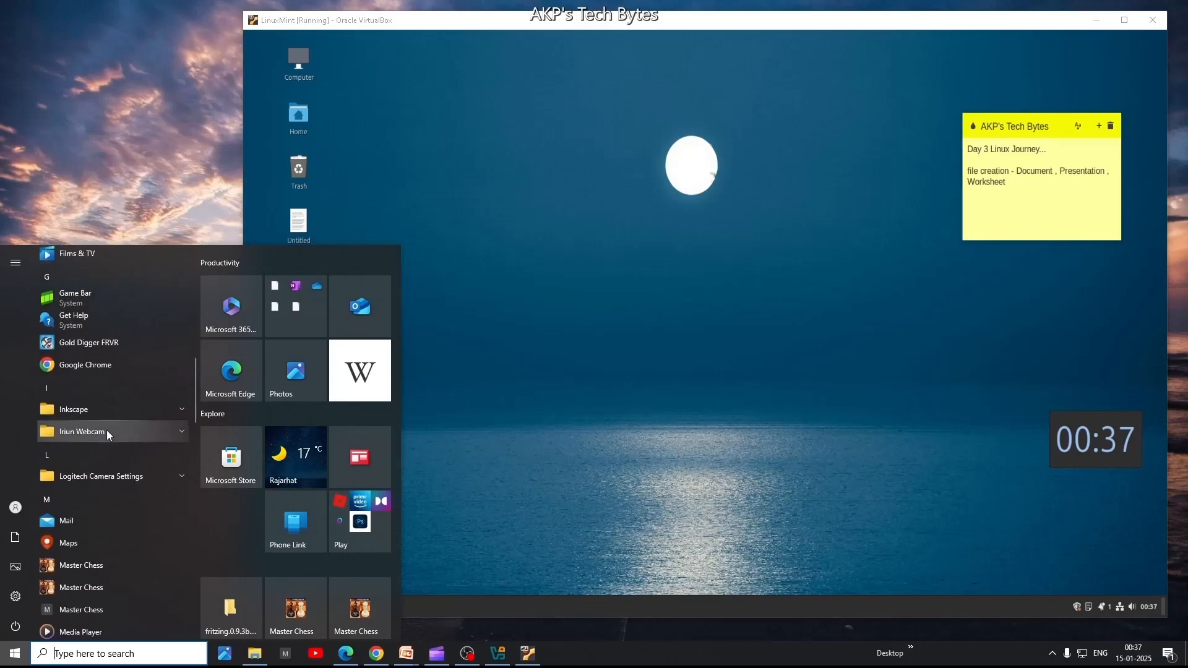
scroll(107, 436, "down", 2)
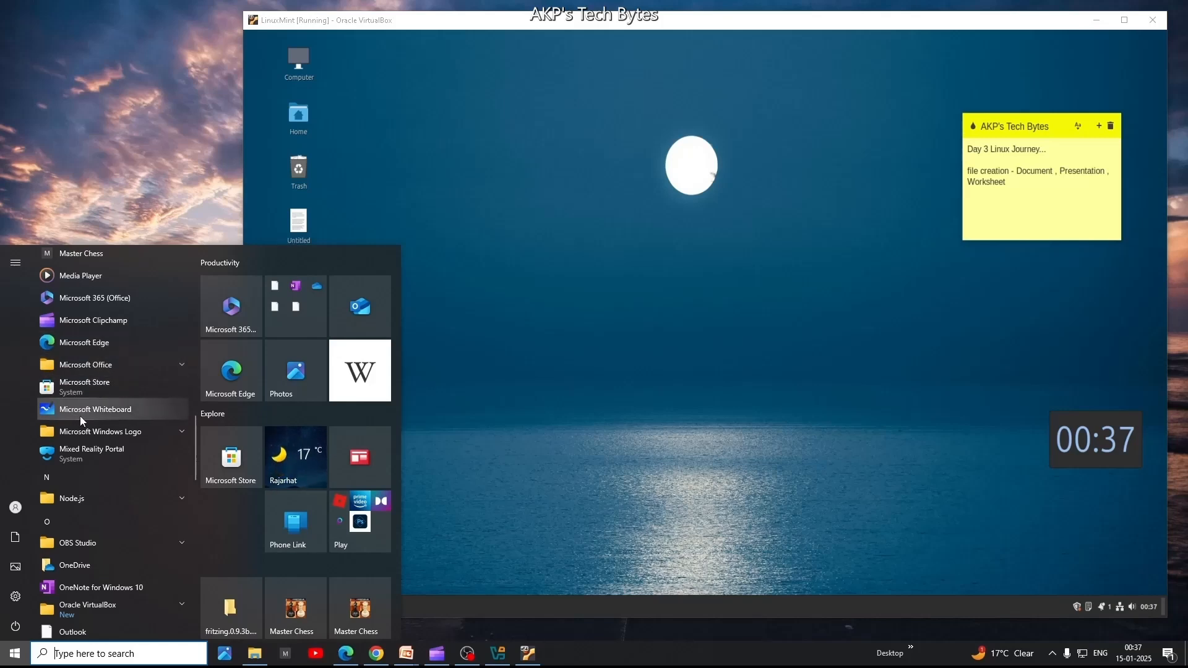
scroll(80, 416, "up", 1)
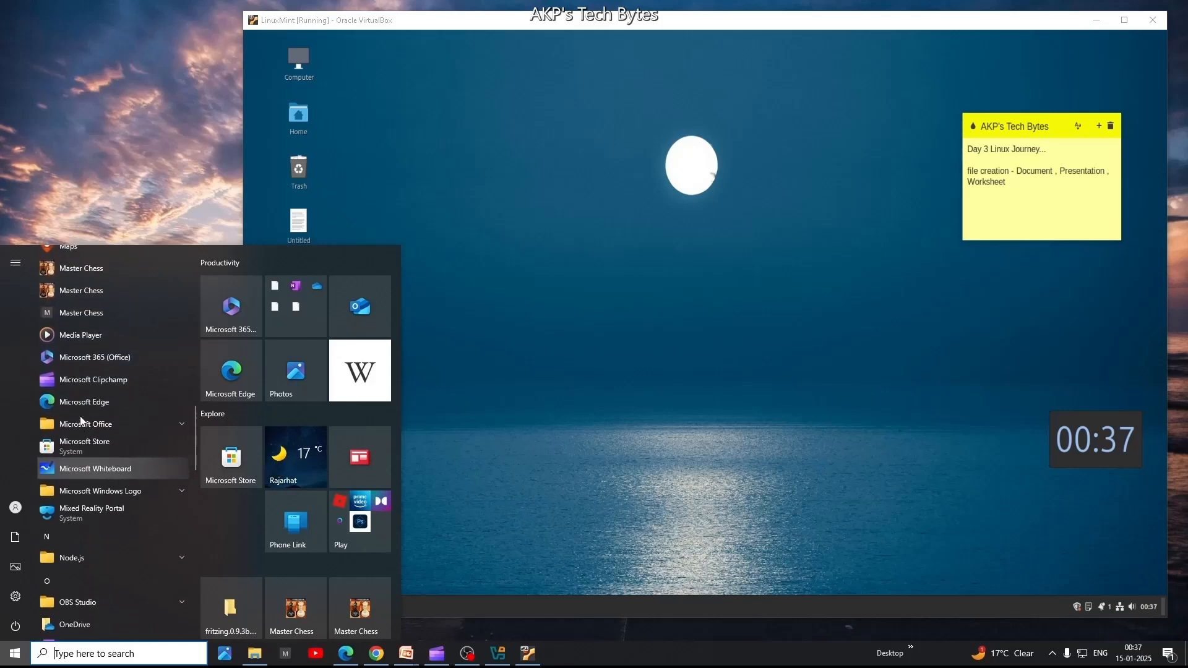
left_click(99, 358)
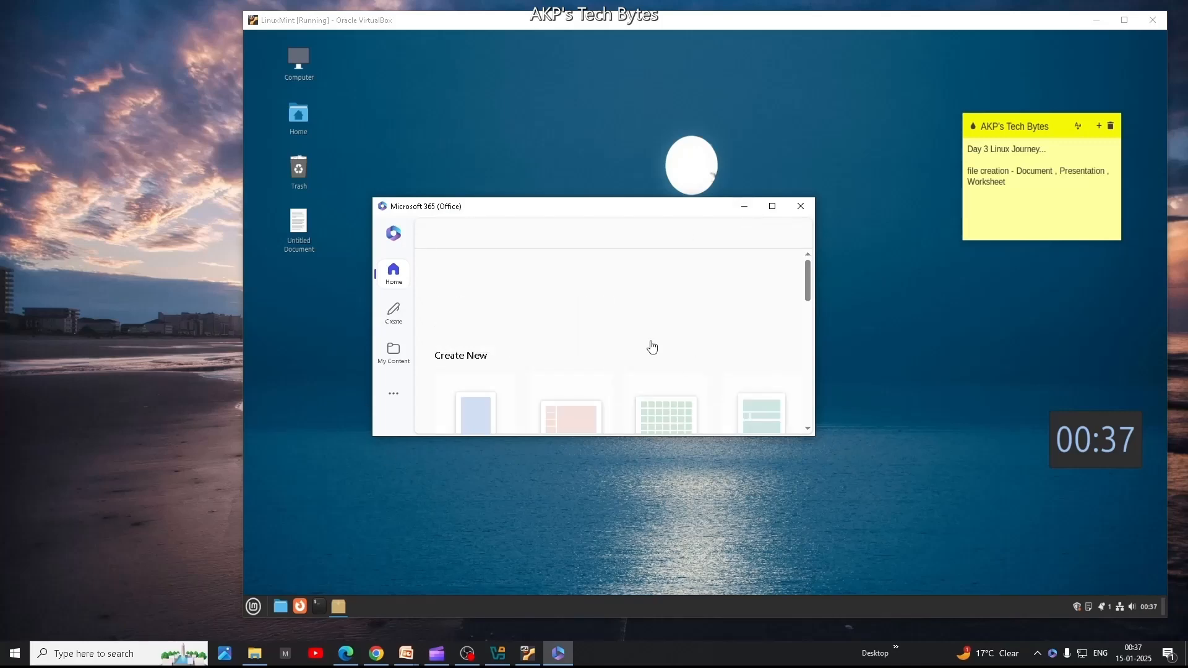
Step: Look through the recent Word, Excel and PowerPoint files in Microsoft 365, and minimize its window
scroll(572, 374, "down", 3)
scroll(572, 378, "down", 5)
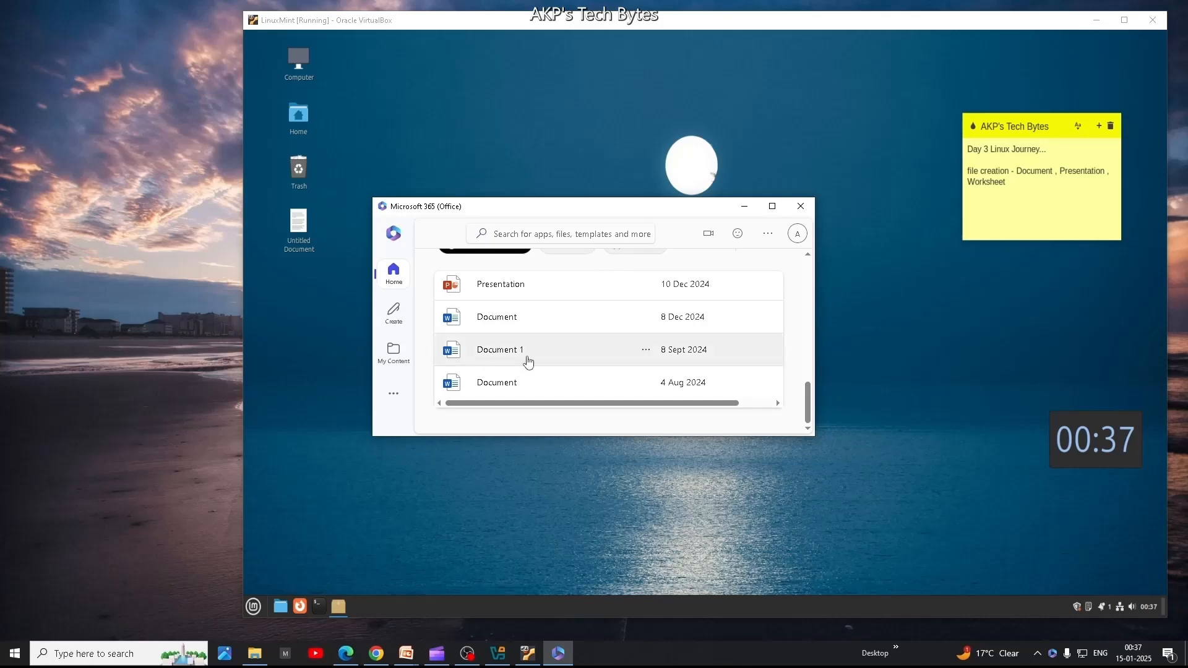
scroll(544, 355, "up", 5)
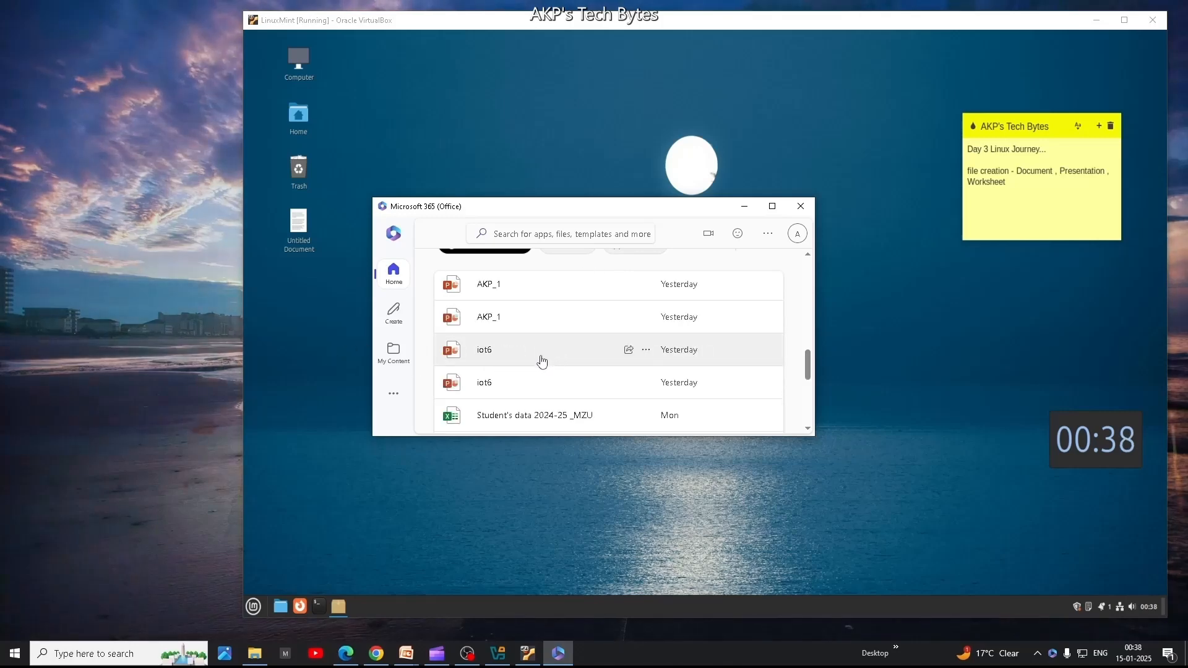
scroll(536, 365, "down", 1)
scroll(534, 368, "down", 3)
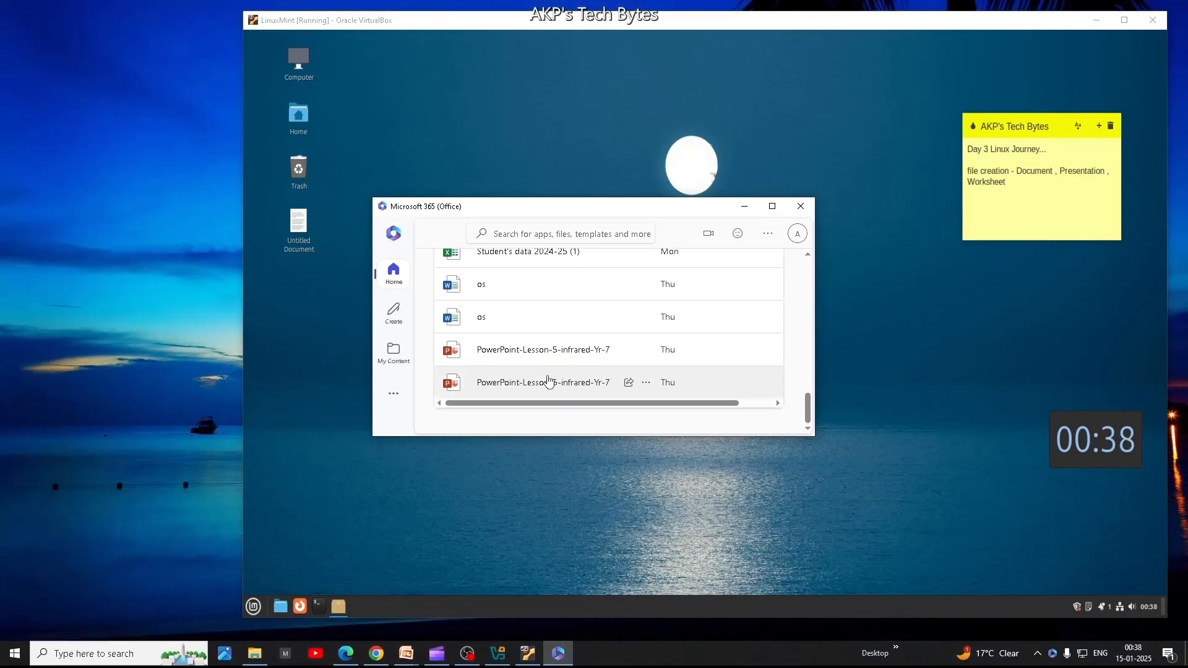
left_click(744, 206)
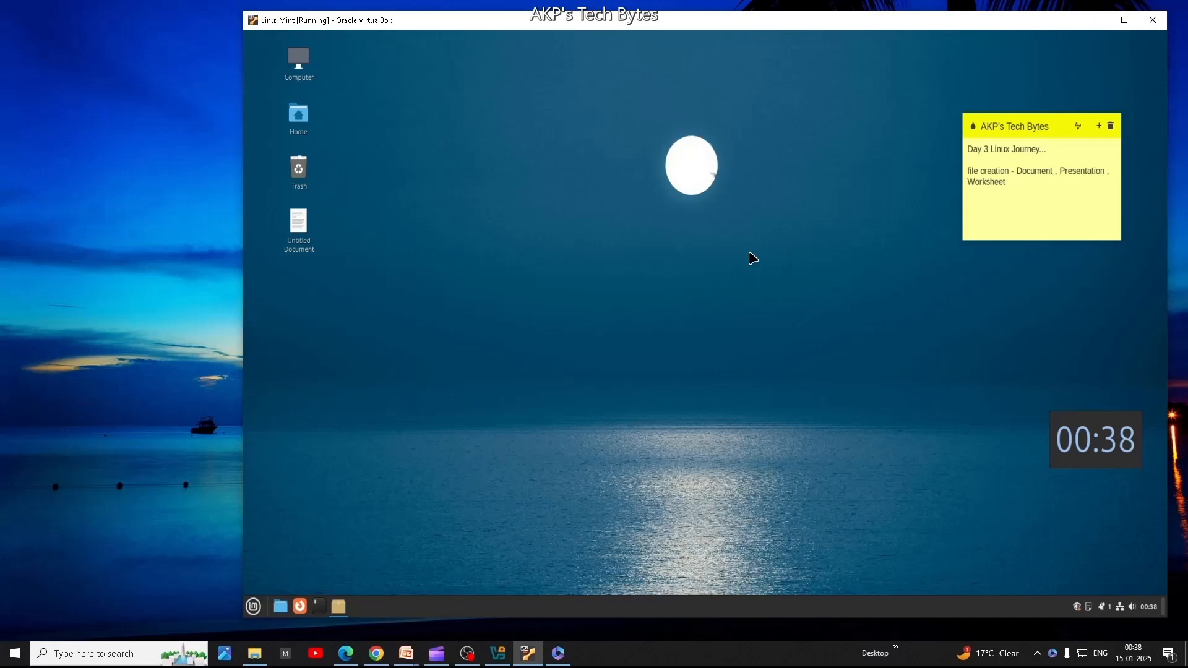
Step: Open LibreOffice in Linux Mint to view its start screen, maximize the virtual machine window, and close LibreOffice
left_click(254, 607)
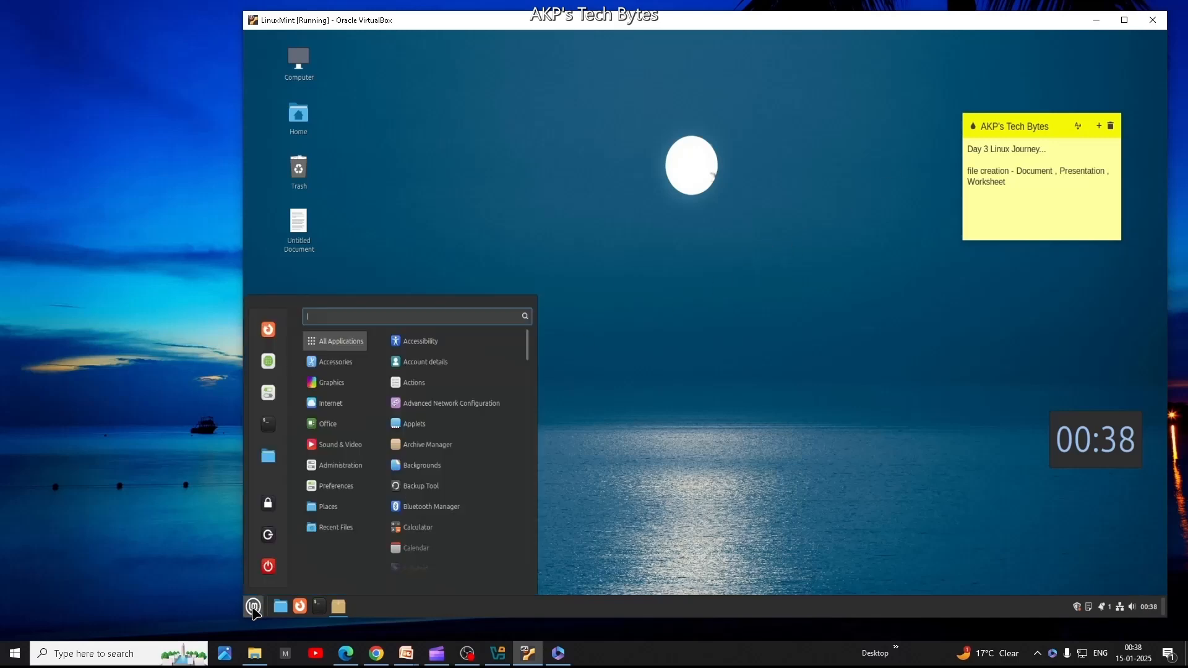
mouse_move(340, 524)
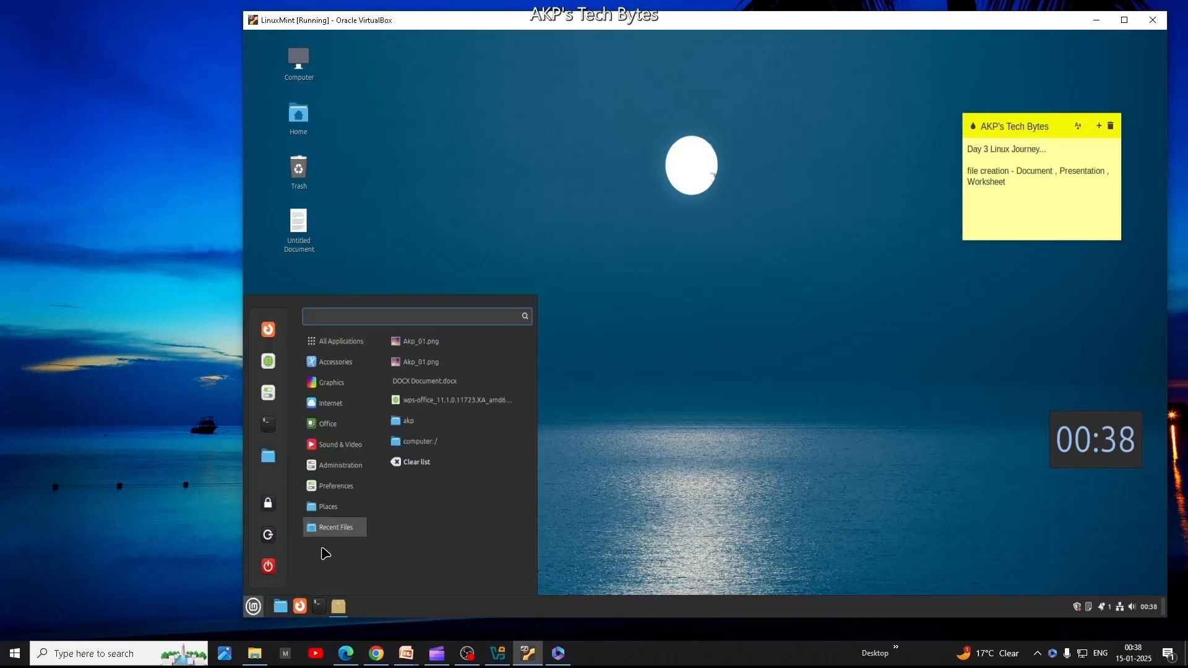
mouse_move(328, 423)
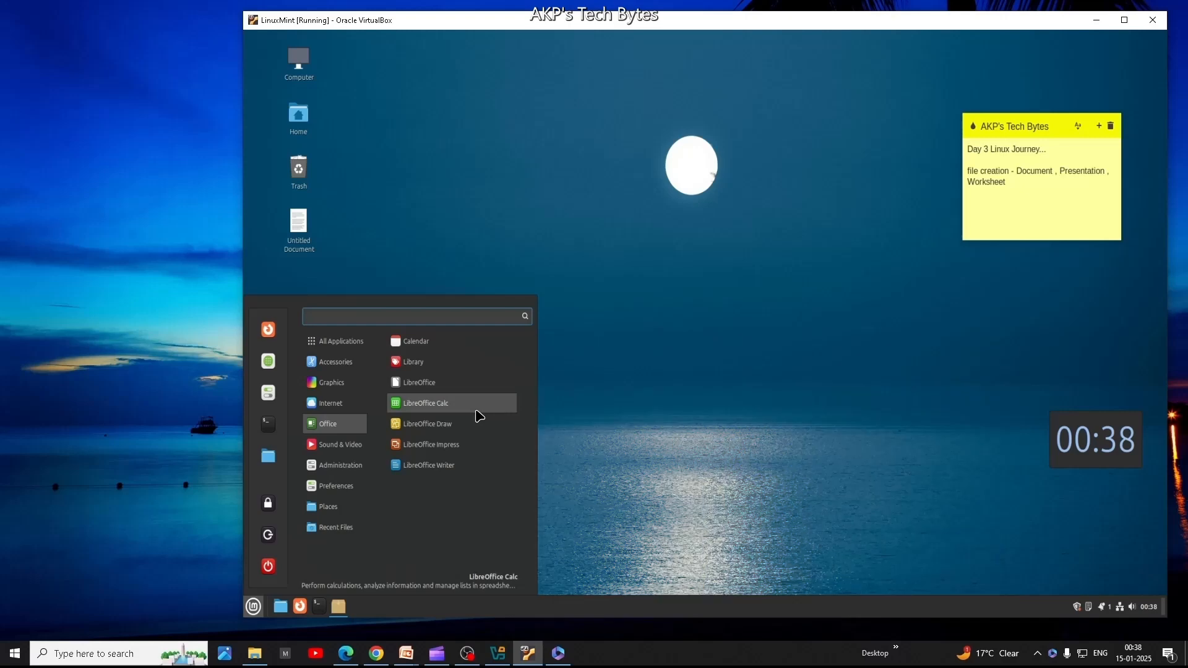
left_click(443, 385)
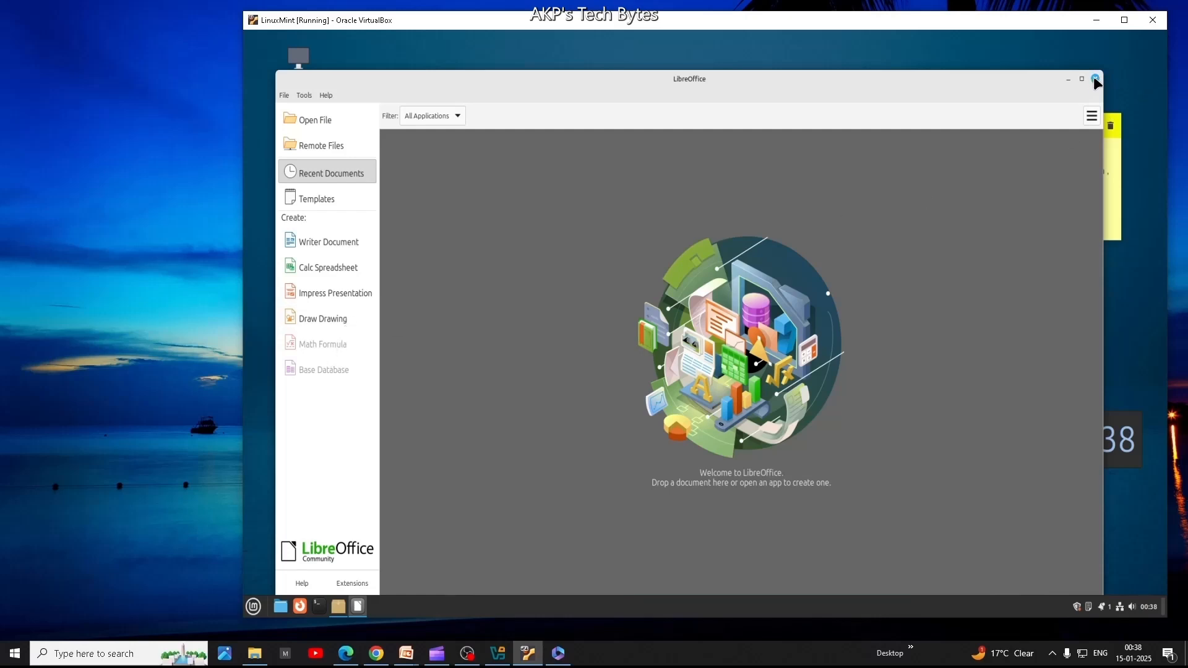
left_click(1125, 20)
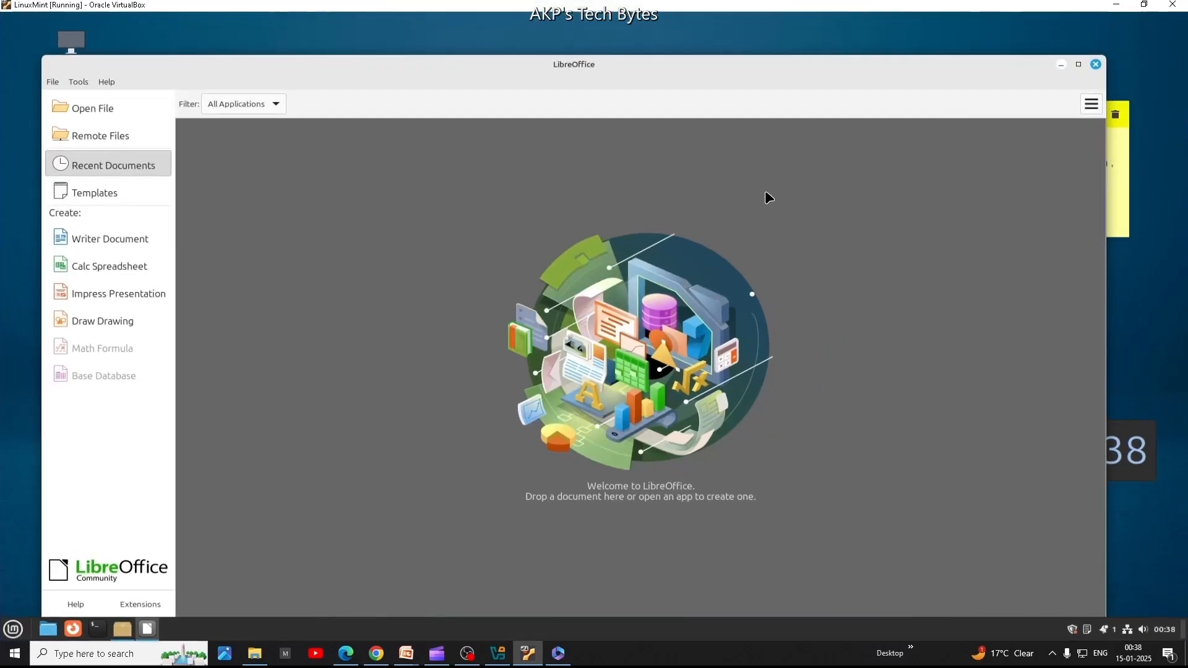
left_click(1097, 65)
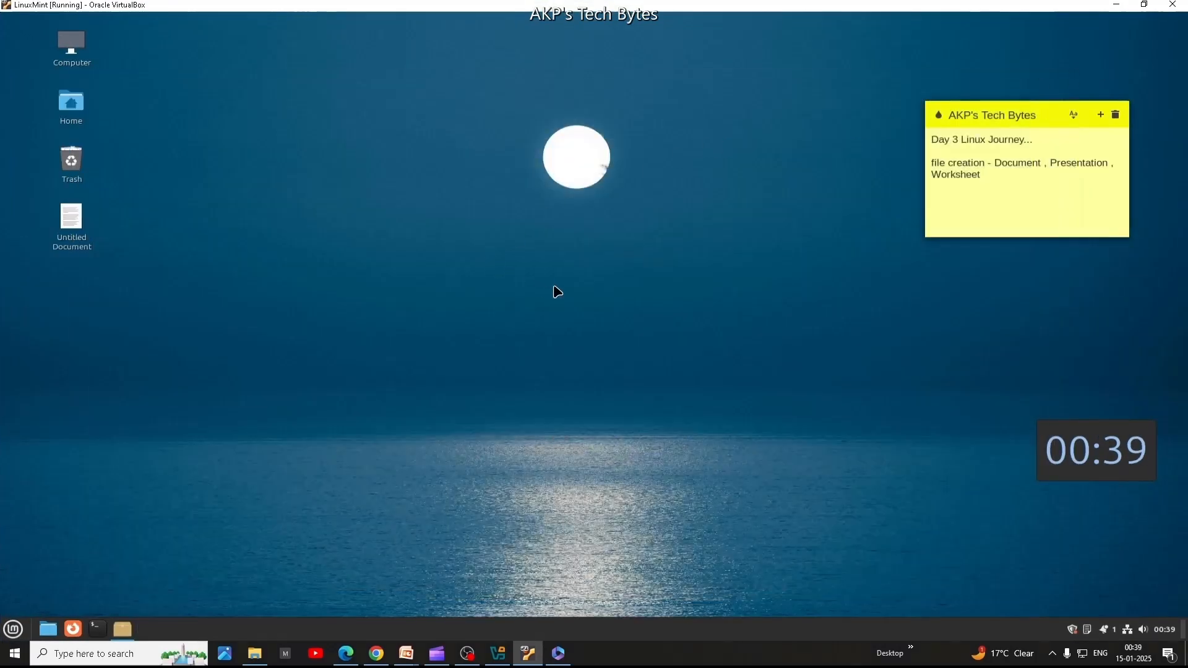
Step: Search Google for WPS in Firefox and download the WPS Office Deb package from wps.com
left_click(73, 629)
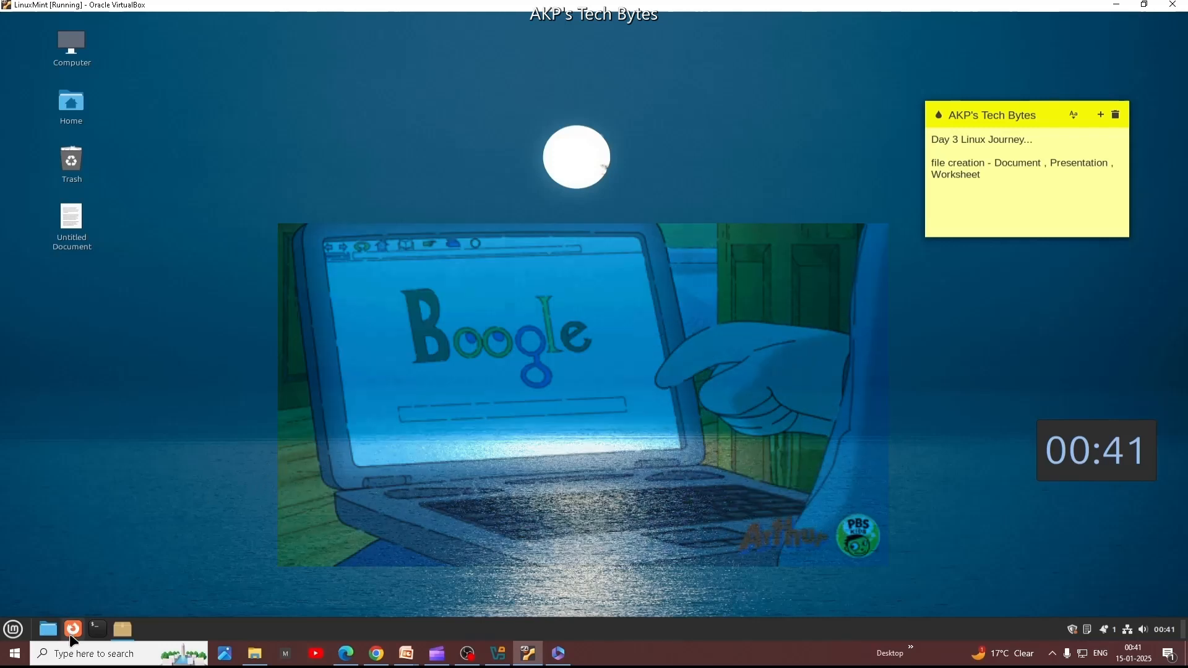
left_click(72, 629)
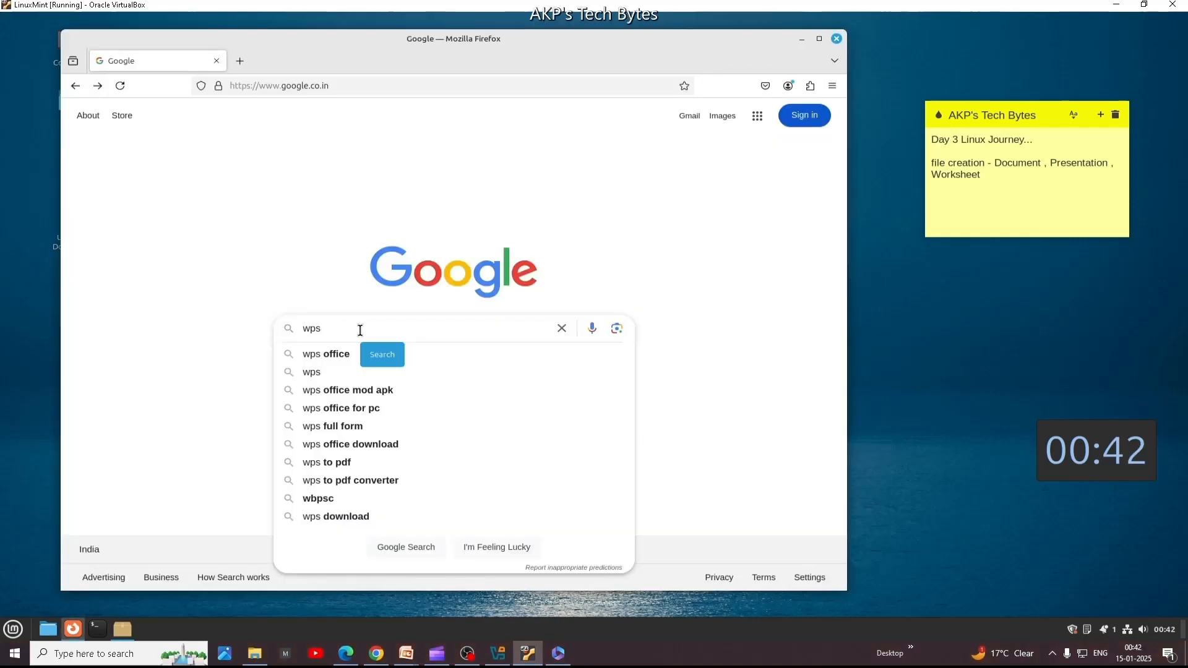
key("Return")
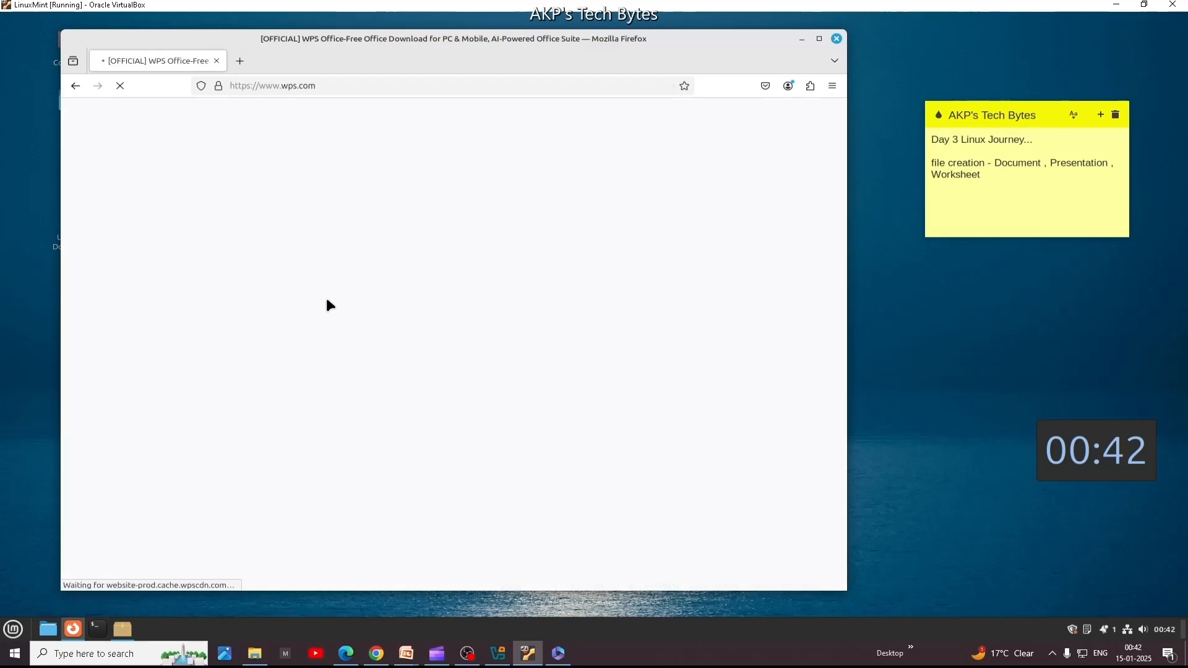
mouse_move(544, 345)
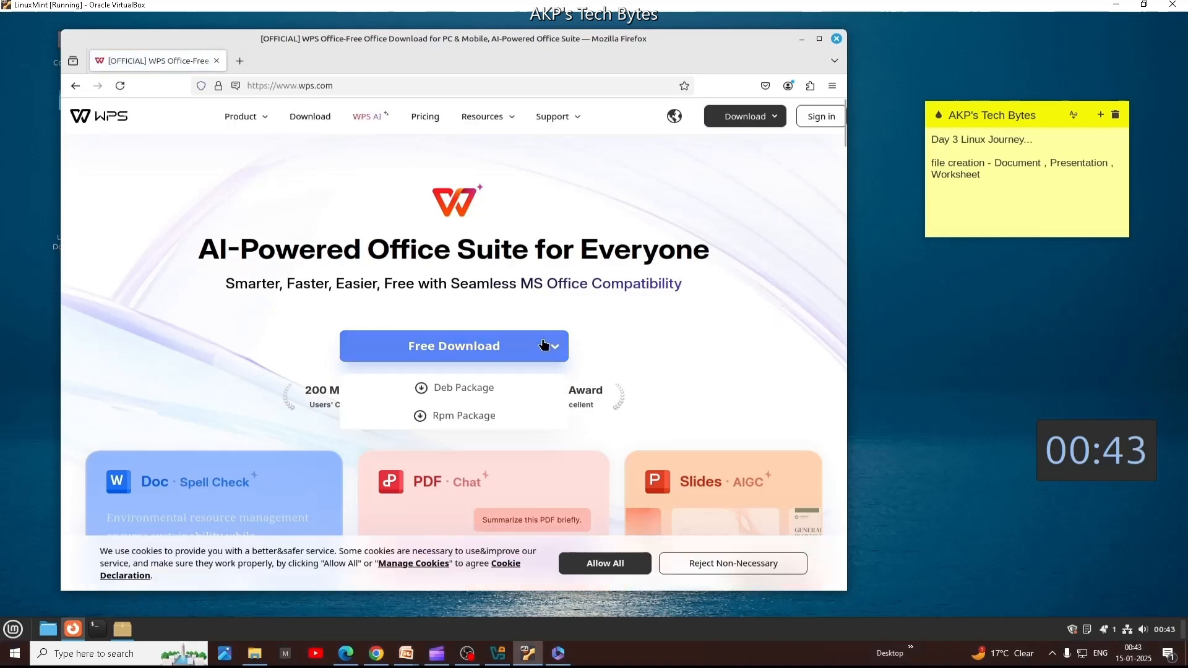
left_click(467, 388)
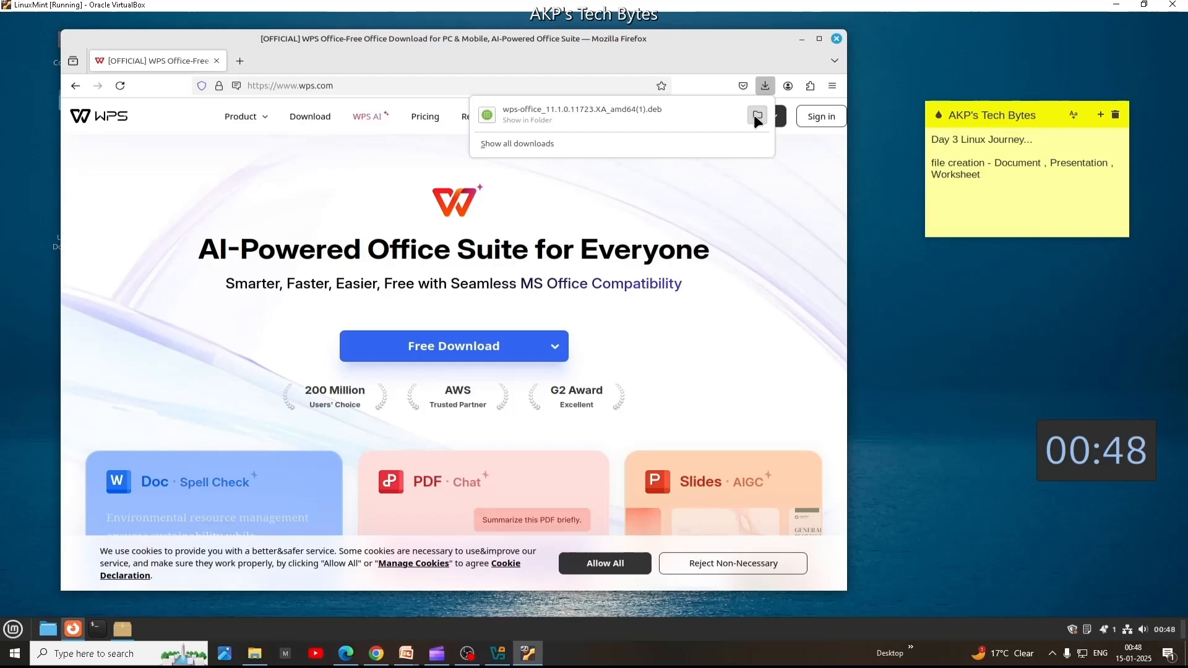
Step: Install the downloaded wps-office .deb package with GDebi Package Installer, entering the account password to authenticate
left_click(756, 116)
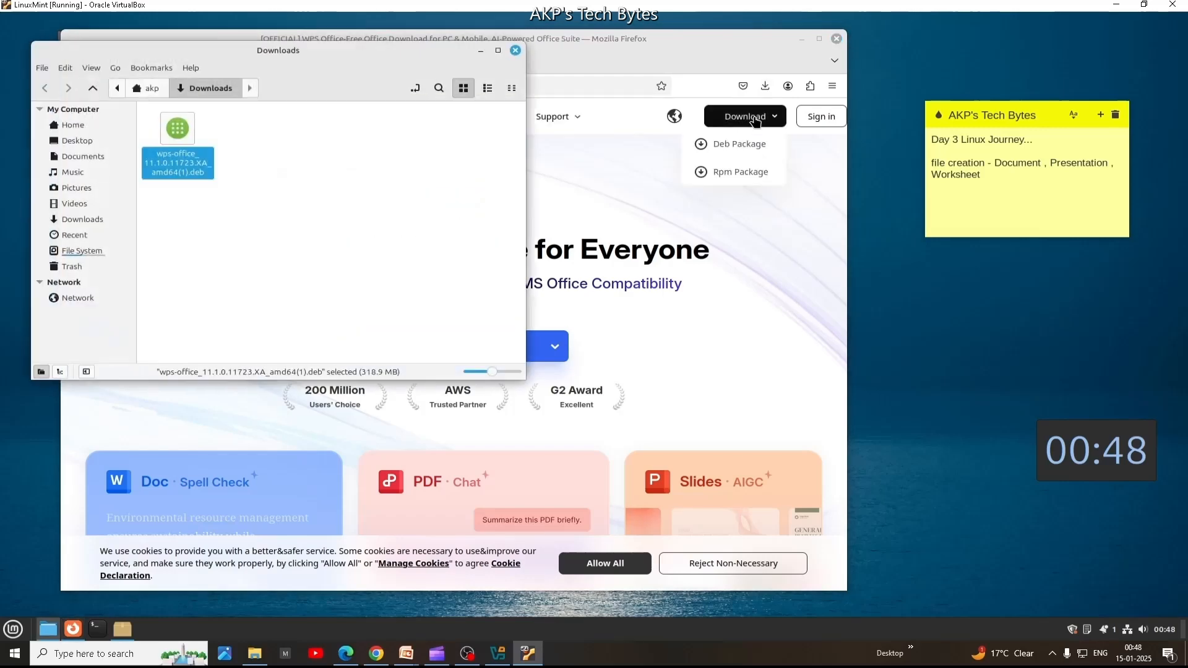
right_click(169, 136)
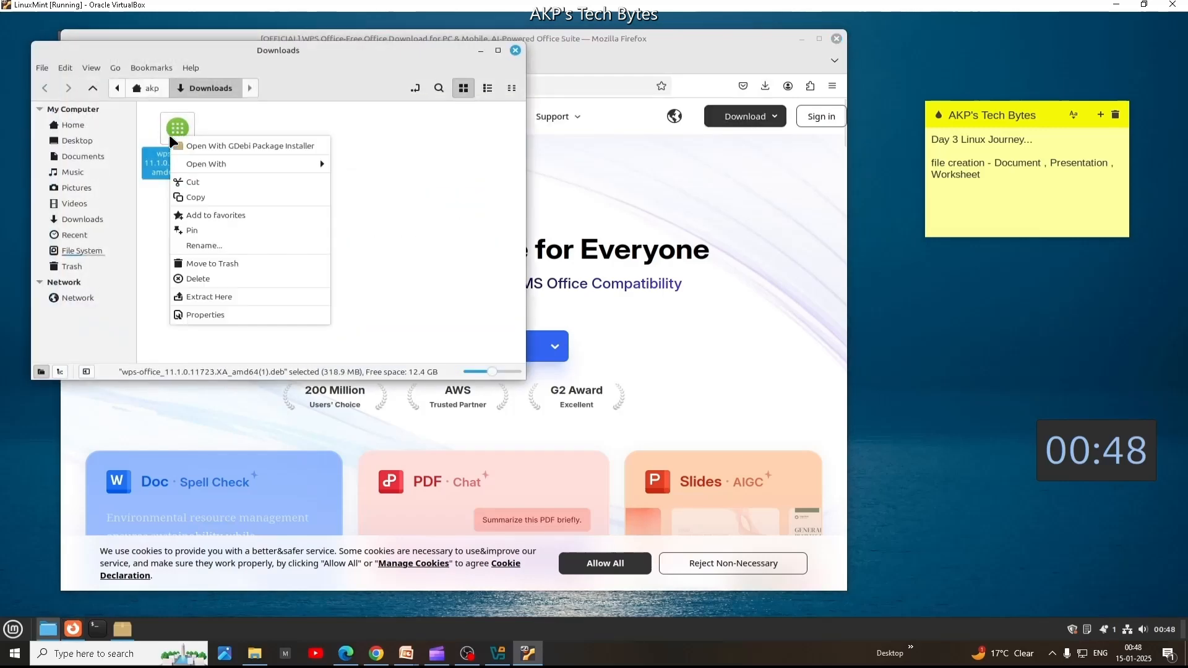
mouse_move(256, 155)
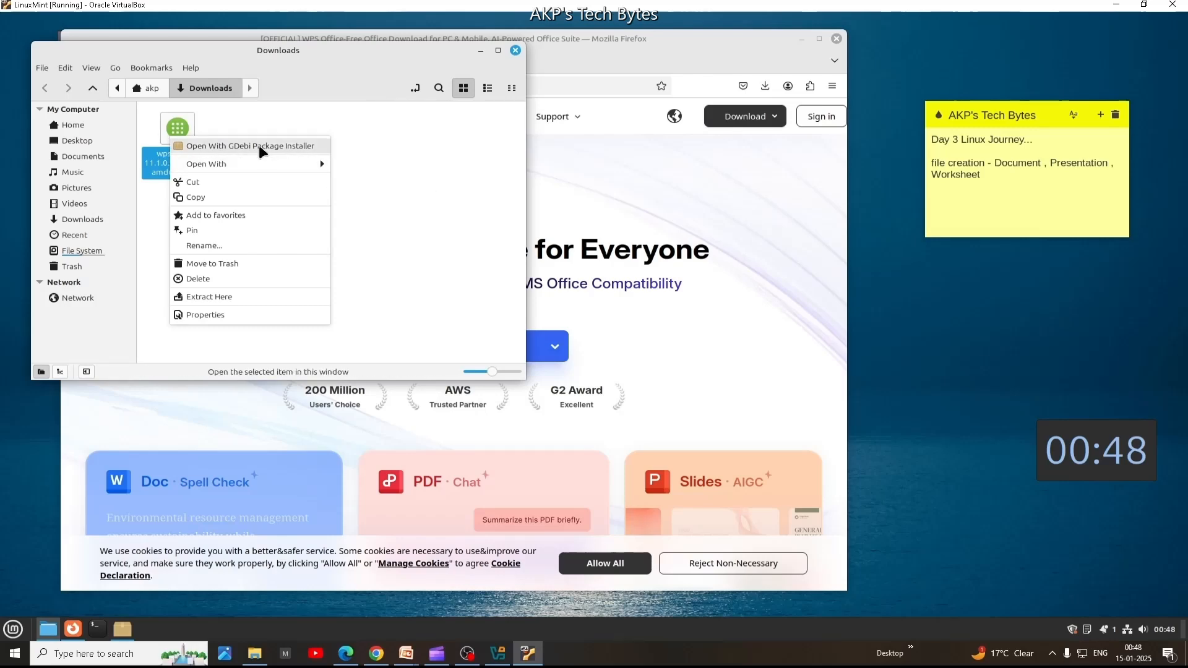
left_click(260, 145)
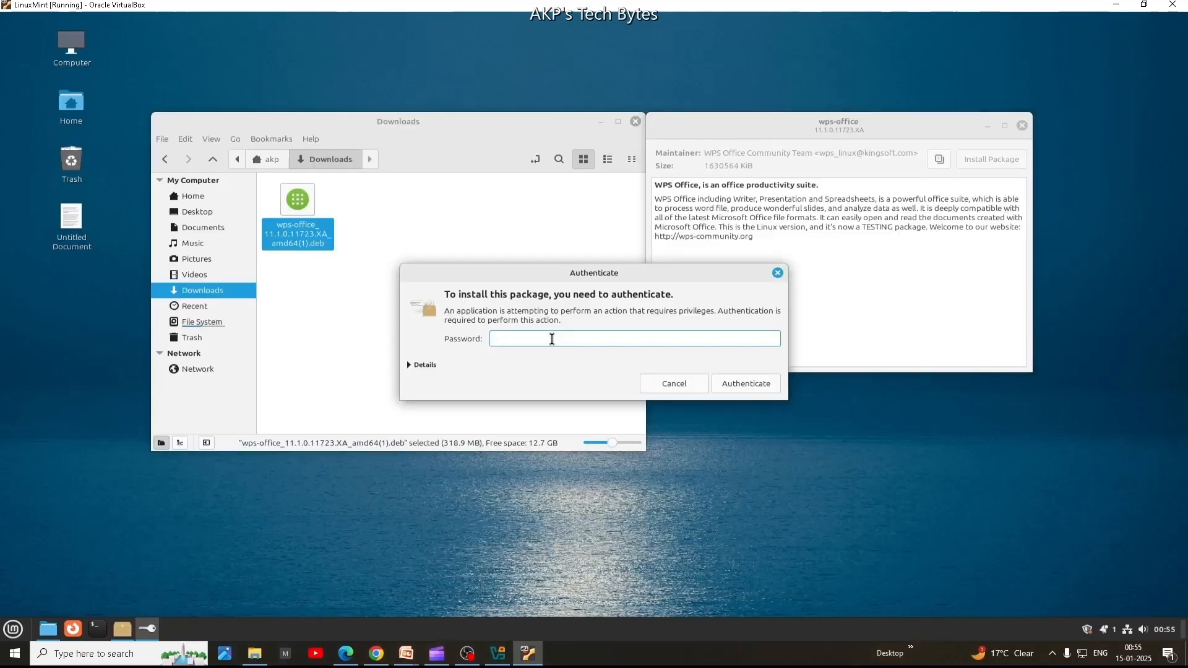
type("***")
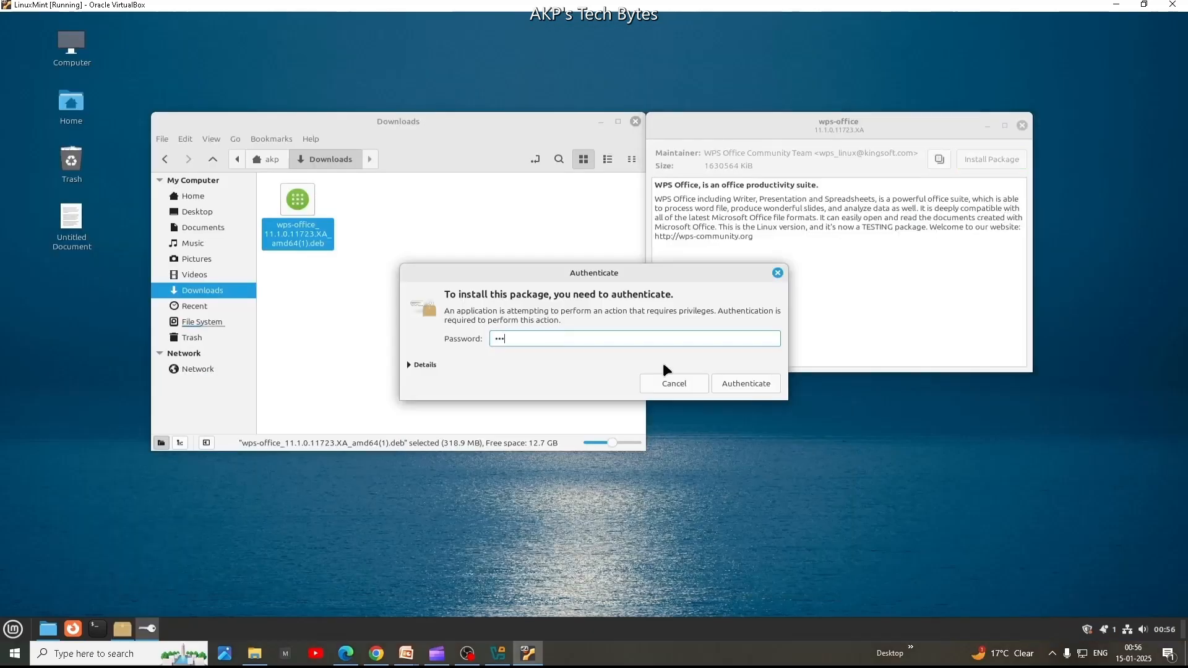
key("Return")
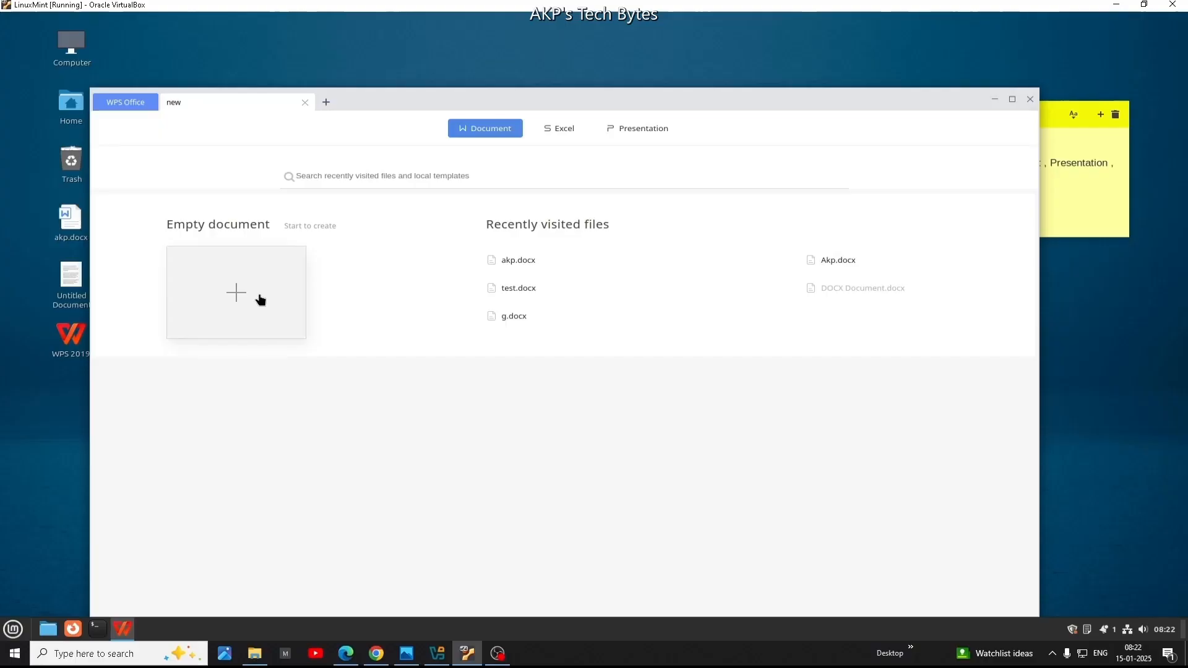
Step: Open a new tab in WPS Office and view the Excel and Presentation creation pages
left_click(260, 299)
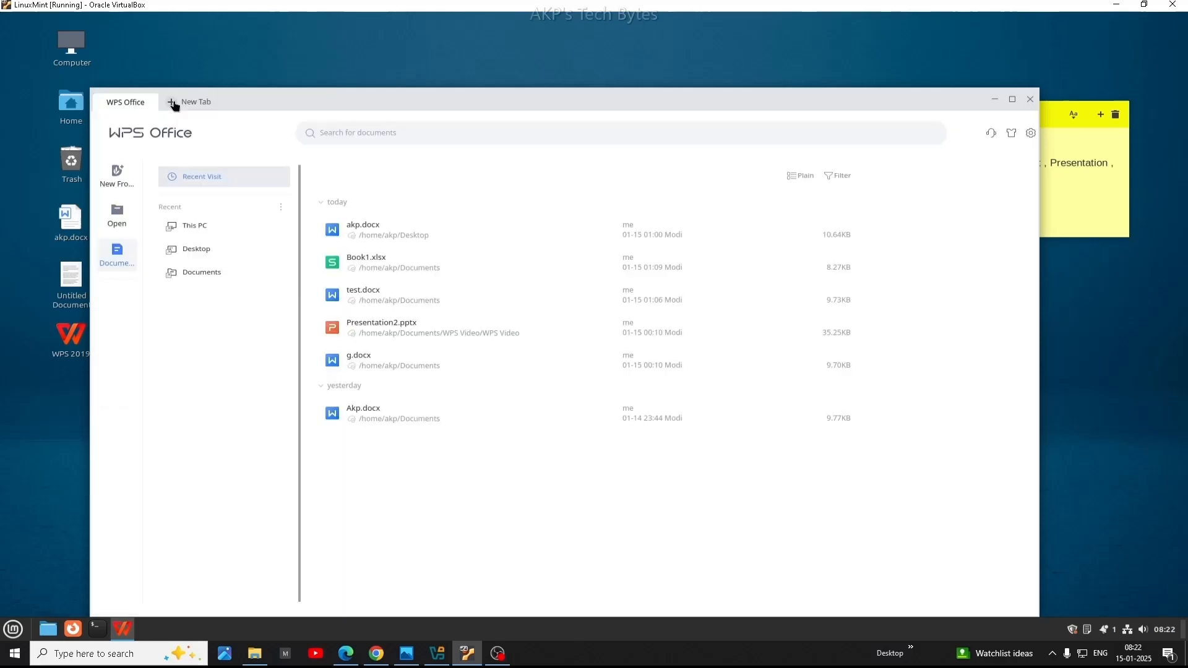
left_click(170, 102)
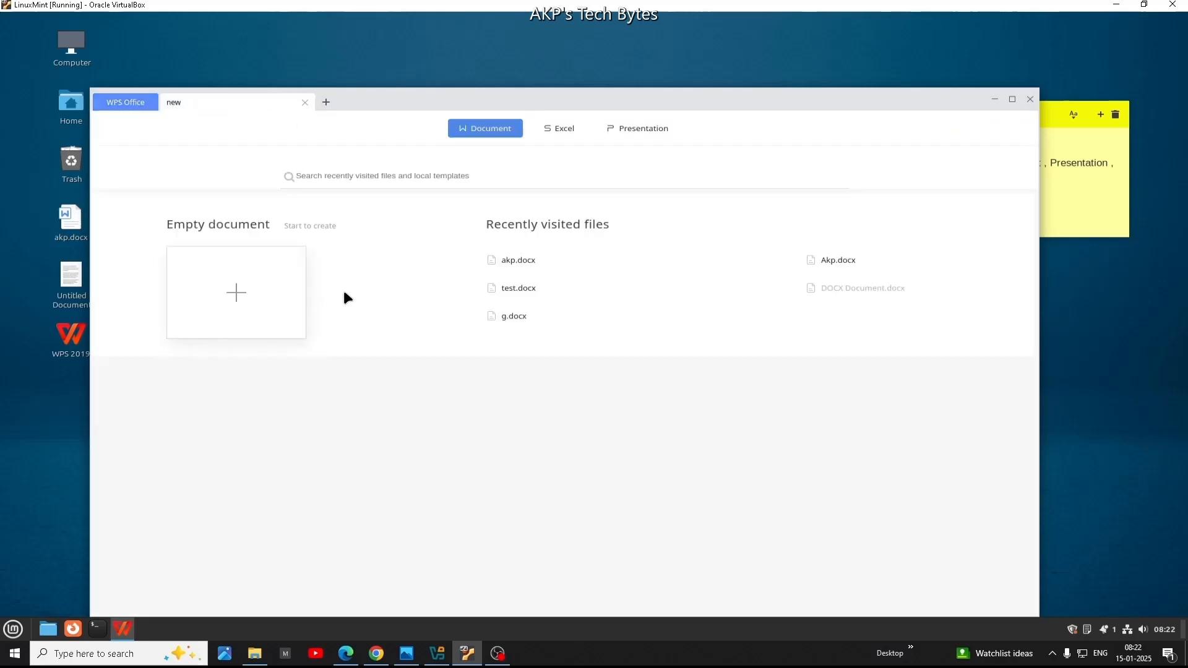
left_click(562, 128)
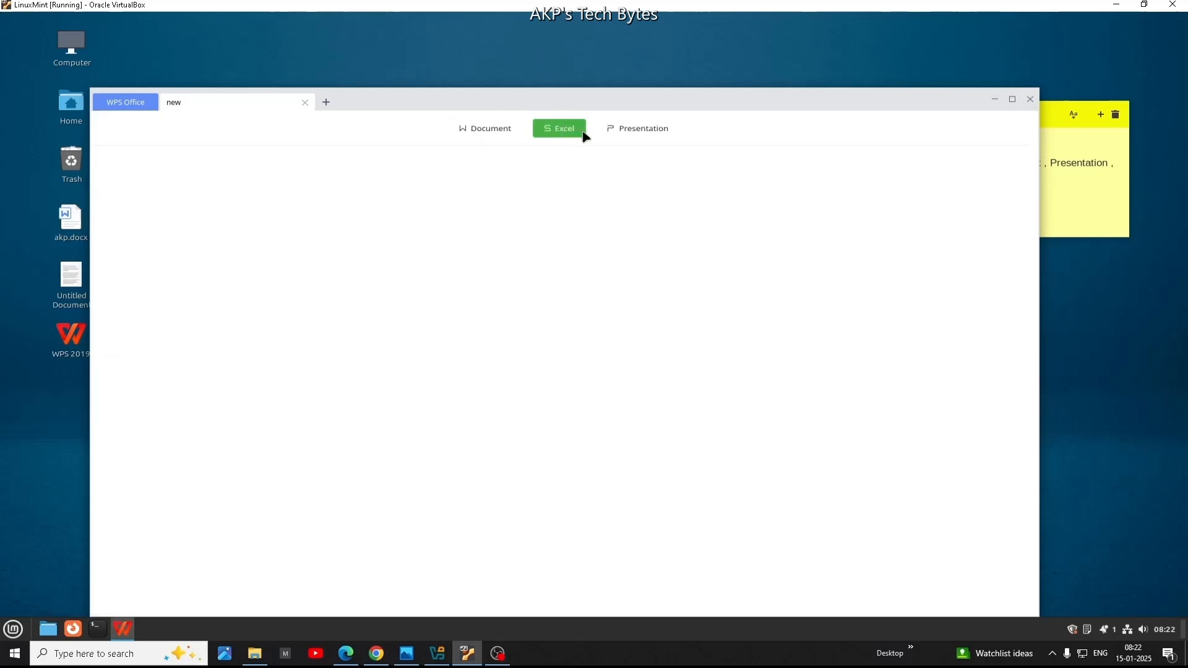
left_click(634, 128)
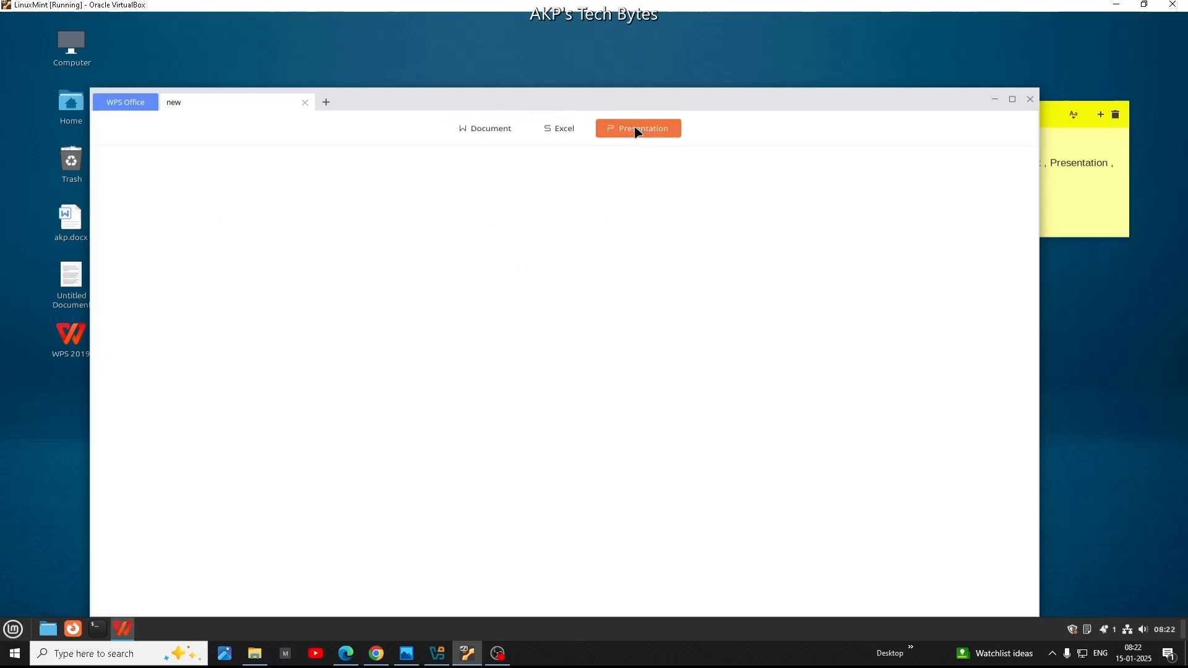
Step: Create an empty document and enter the text "Hello Welcome to AkP's tech Bytes........."
left_click(499, 132)
left_click(261, 300)
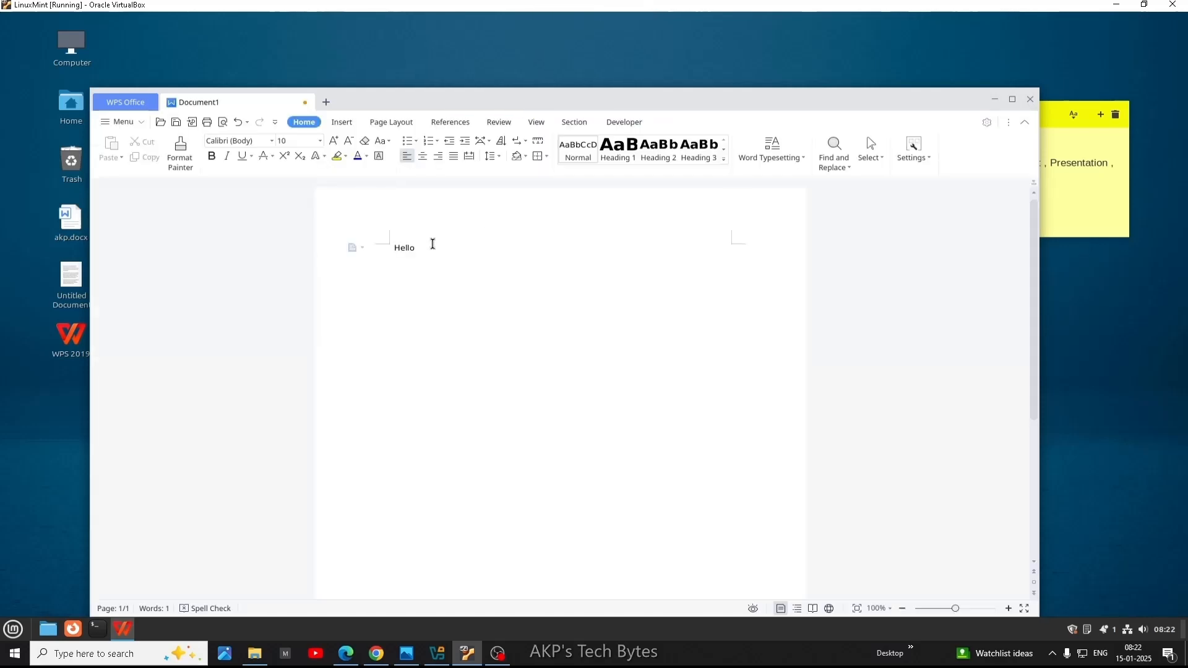
type("Welcome to AkP’s tech Bytes.........")
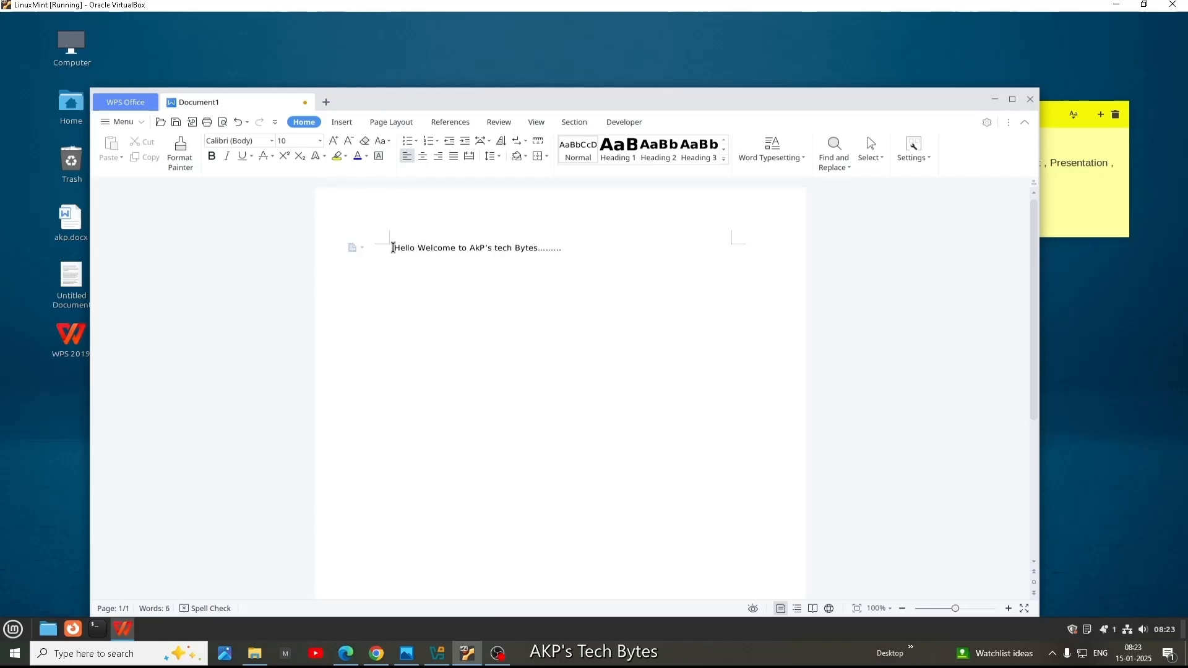
Step: Set the welcome line's font size to 18 and fine-tune it up to 20
left_click_drag(393, 248, 567, 242)
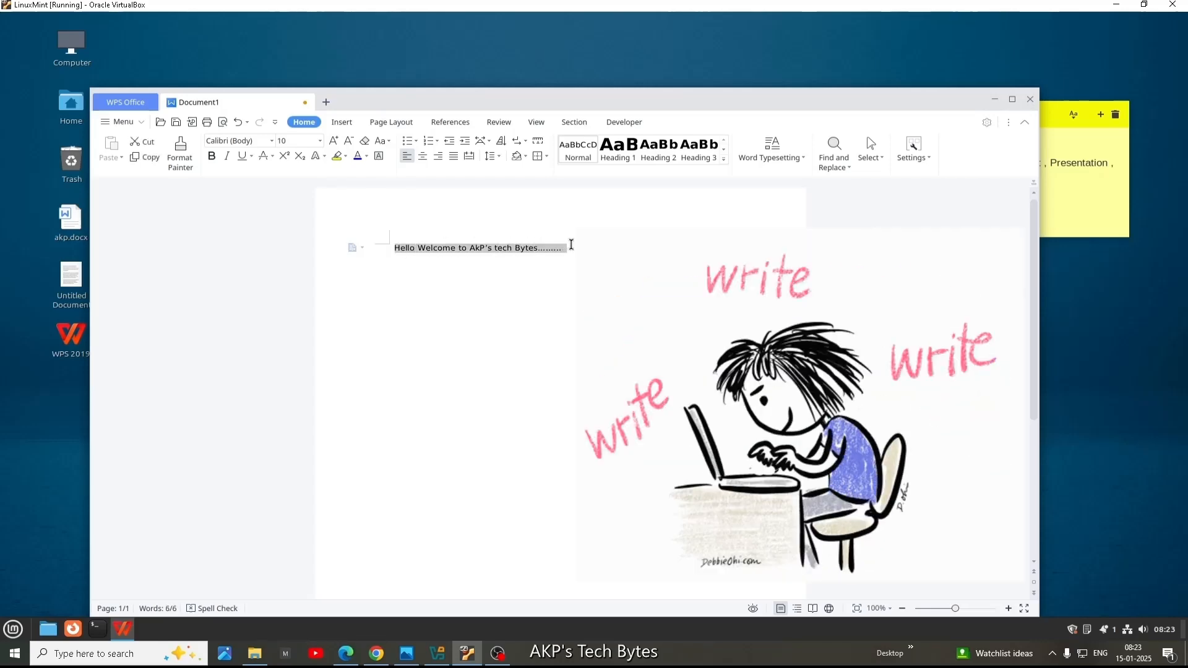
left_click(320, 141)
left_click(284, 329)
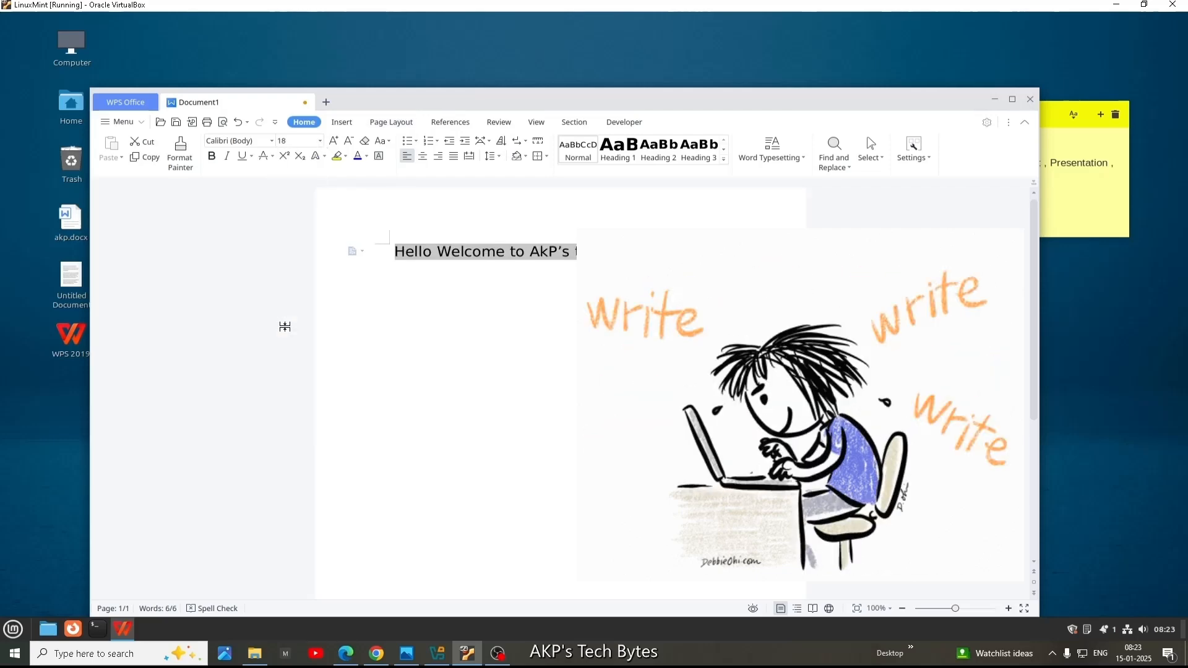
left_click(267, 142)
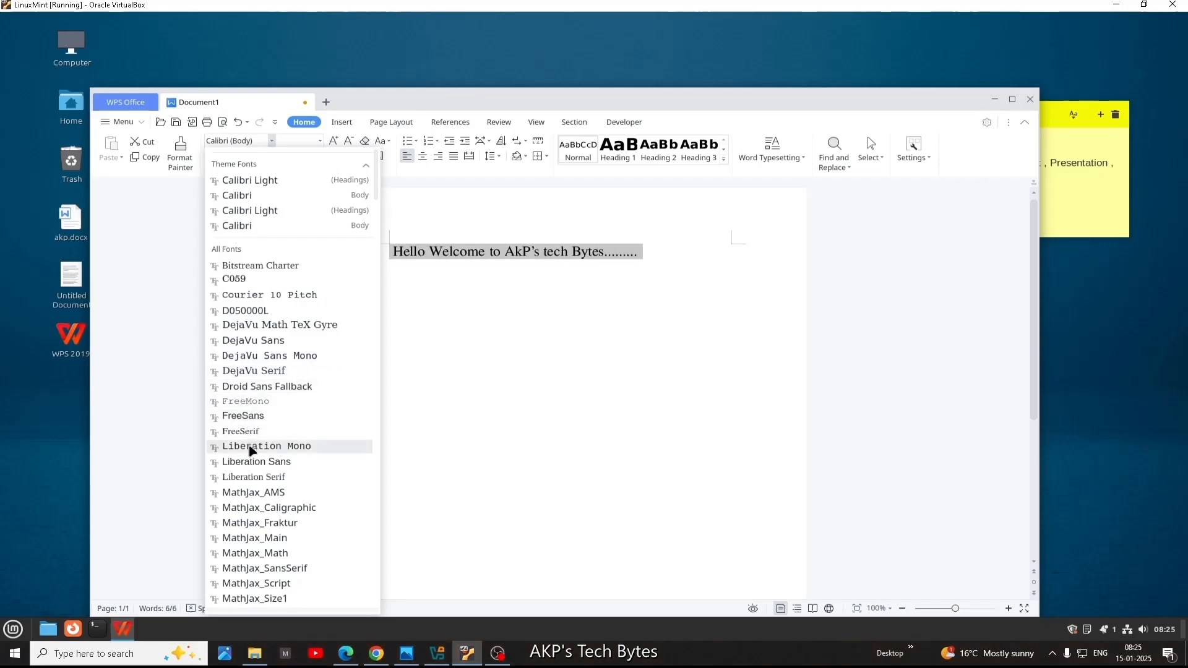
left_click(344, 147)
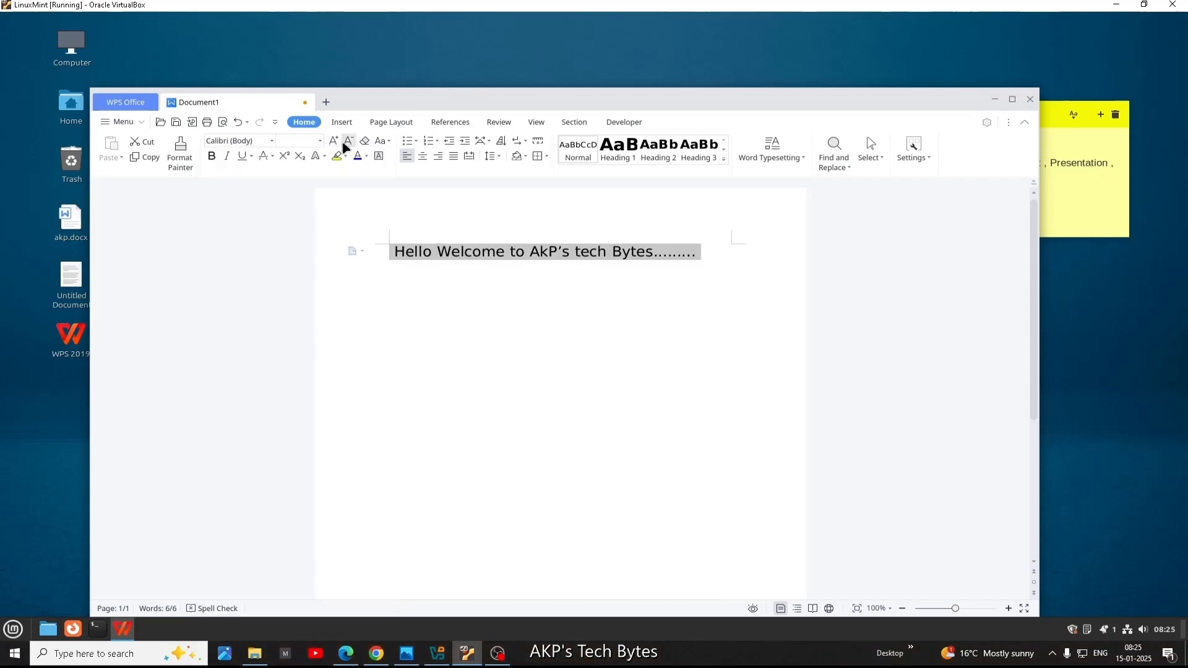
left_click(335, 144)
left_click(335, 144)
left_click(349, 143)
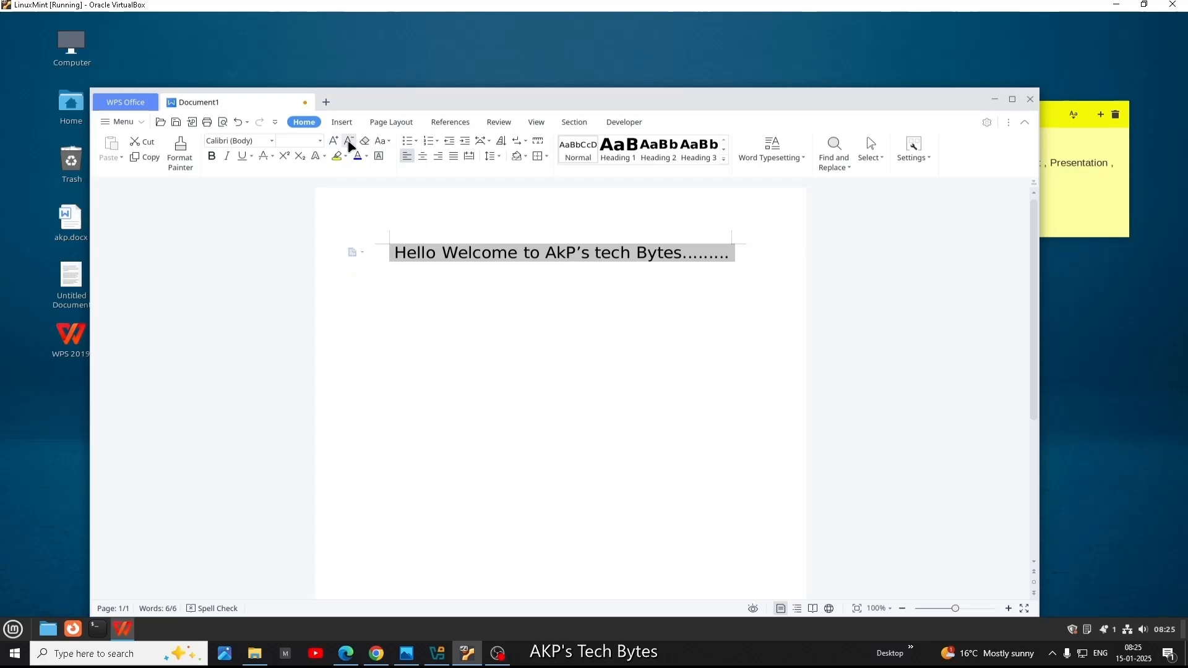
Step: Add a character border to the welcome line and change its text to sentence case
left_click(383, 141)
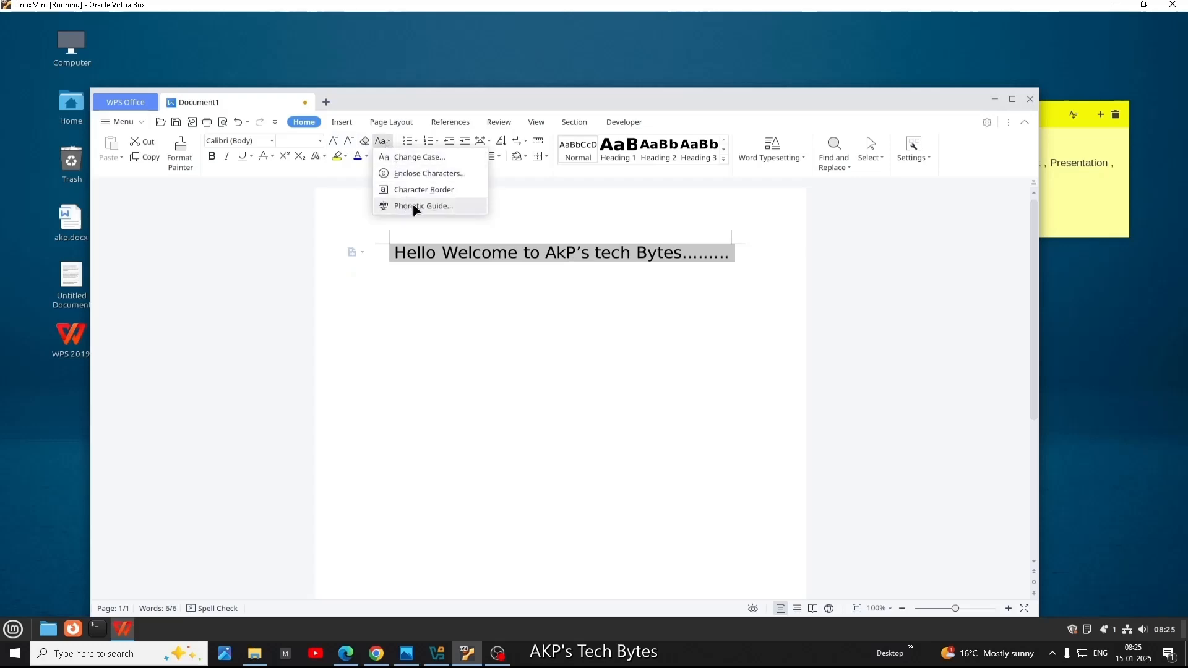
left_click(404, 189)
left_click(388, 141)
left_click(401, 158)
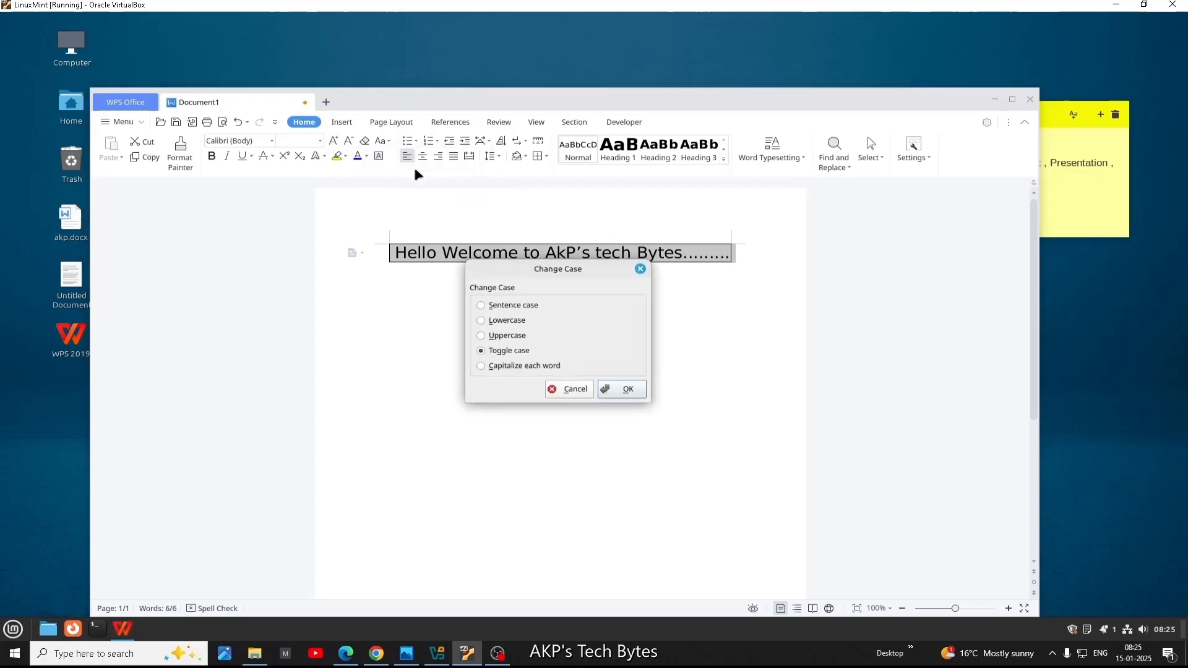
left_click(505, 307)
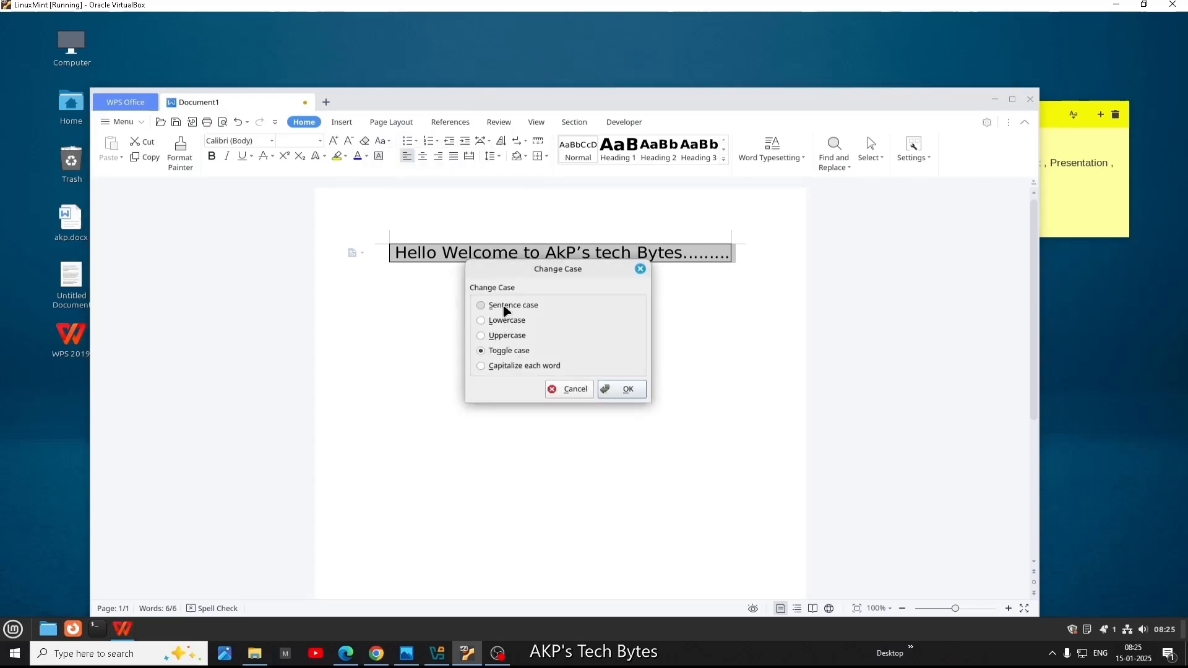
left_click(625, 399)
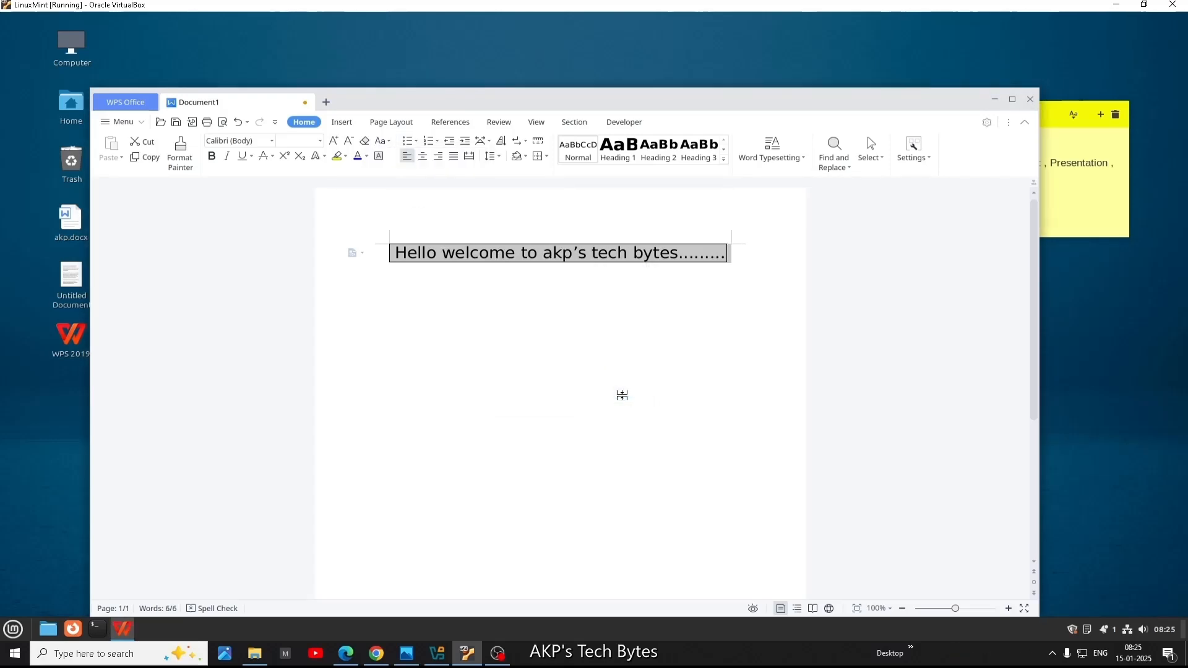
Step: Change the case of the welcome line to uppercase
left_click(381, 141)
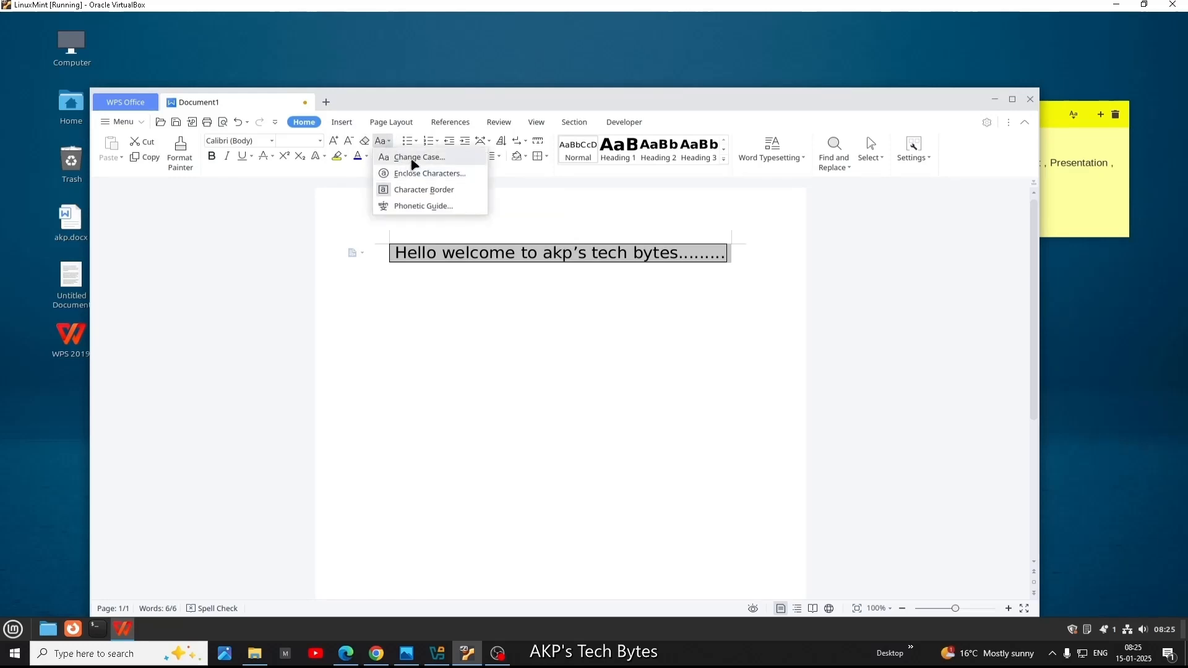
left_click(414, 159)
left_click(627, 390)
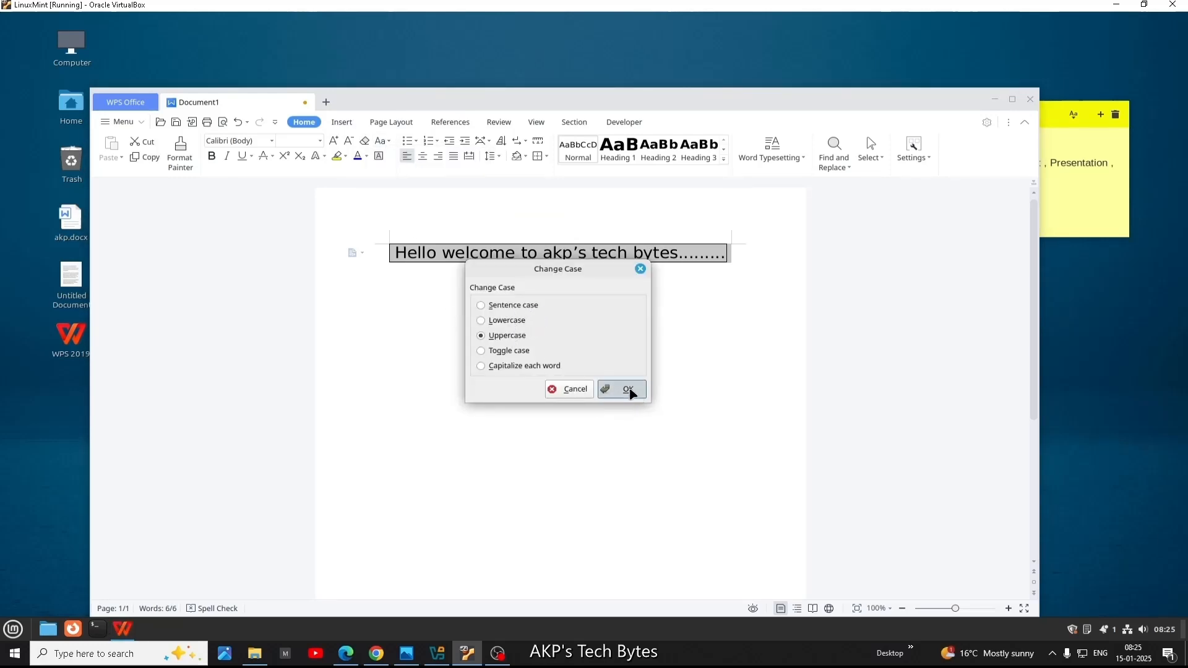
Step: Center the welcome line and set its line spacing to 1.5
left_click(423, 157)
left_click(499, 156)
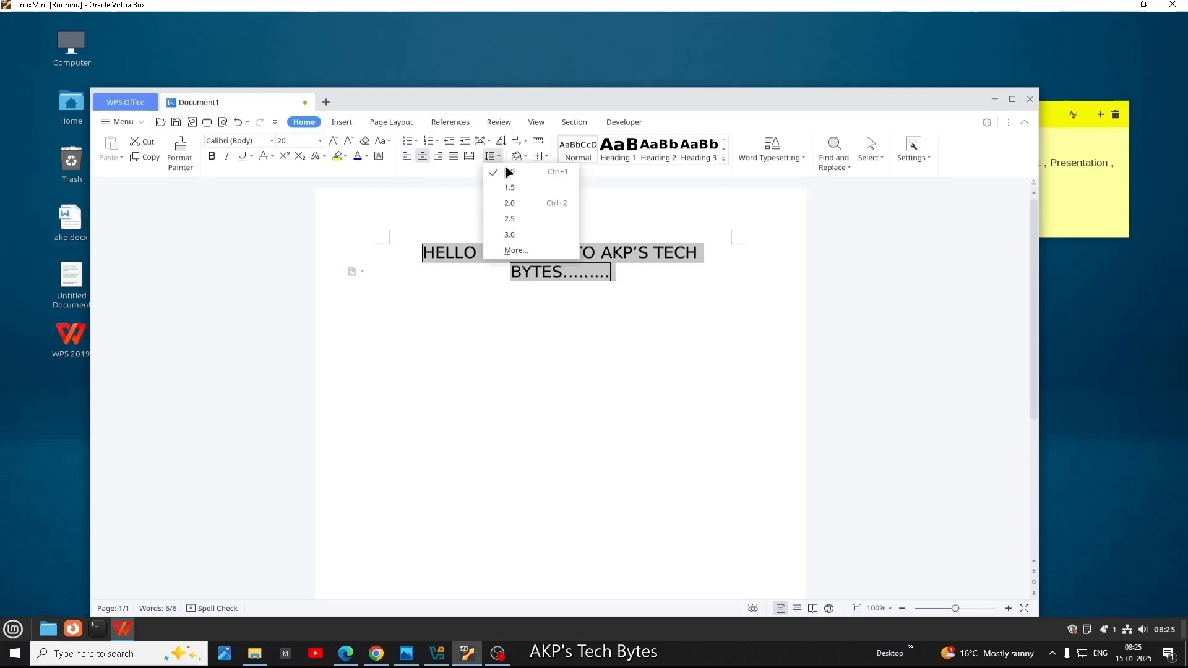
left_click(512, 186)
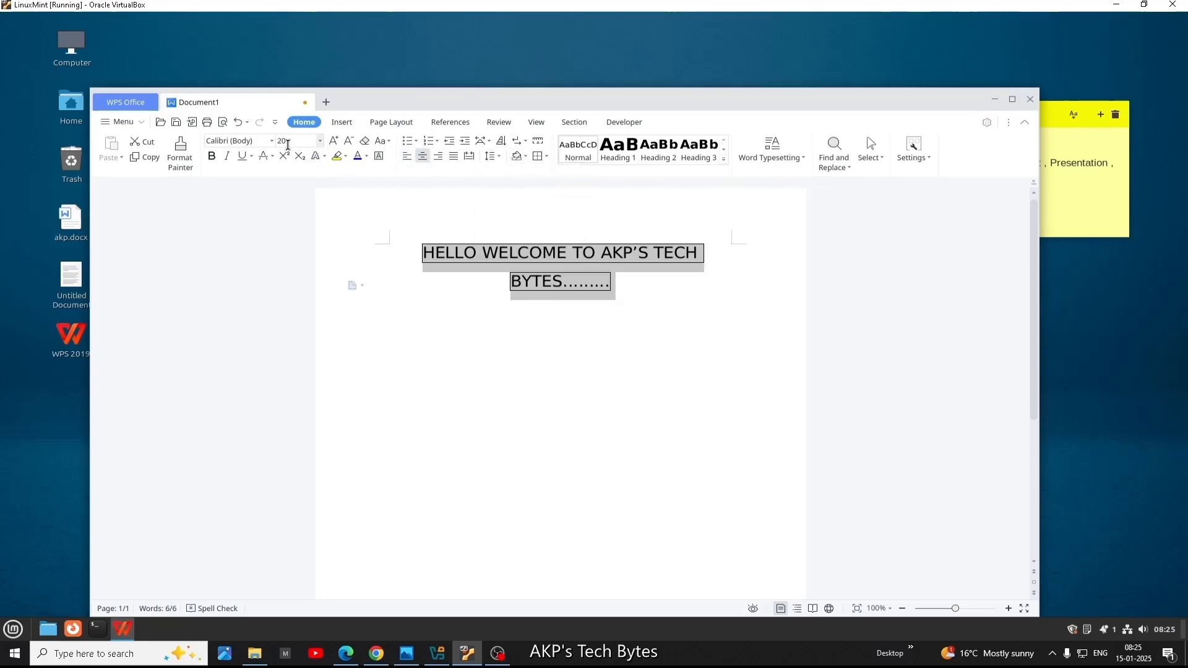
left_click(182, 160)
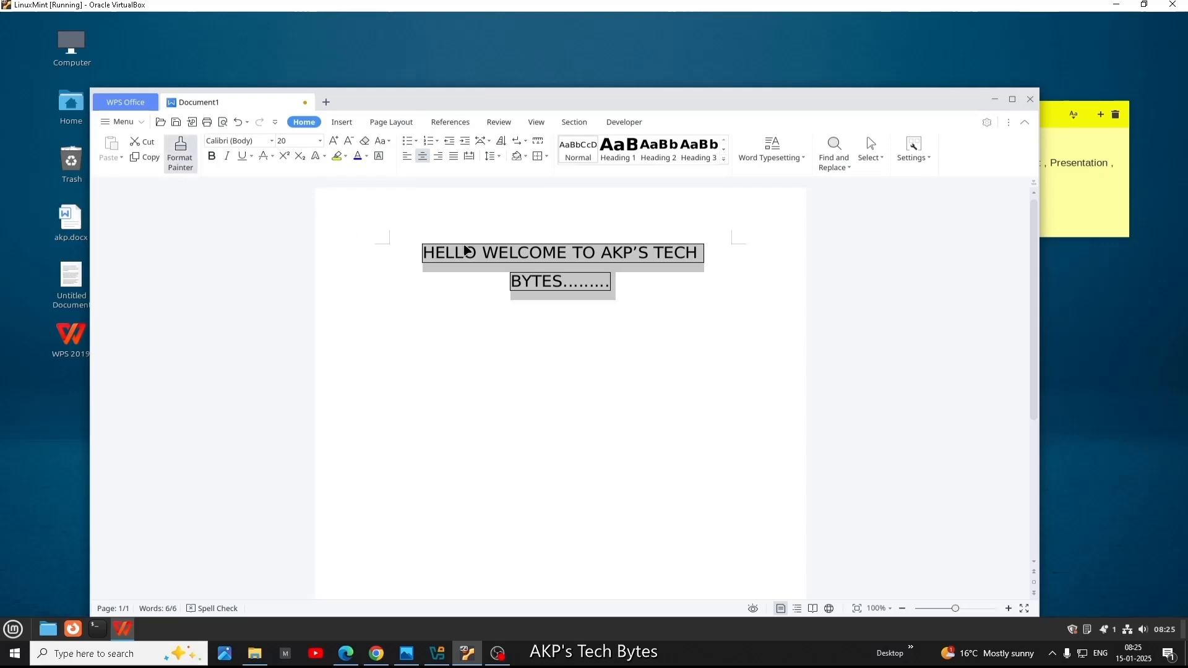
Step: Set the font color of the welcome line to a gold shade from the theme colors
left_click(366, 157)
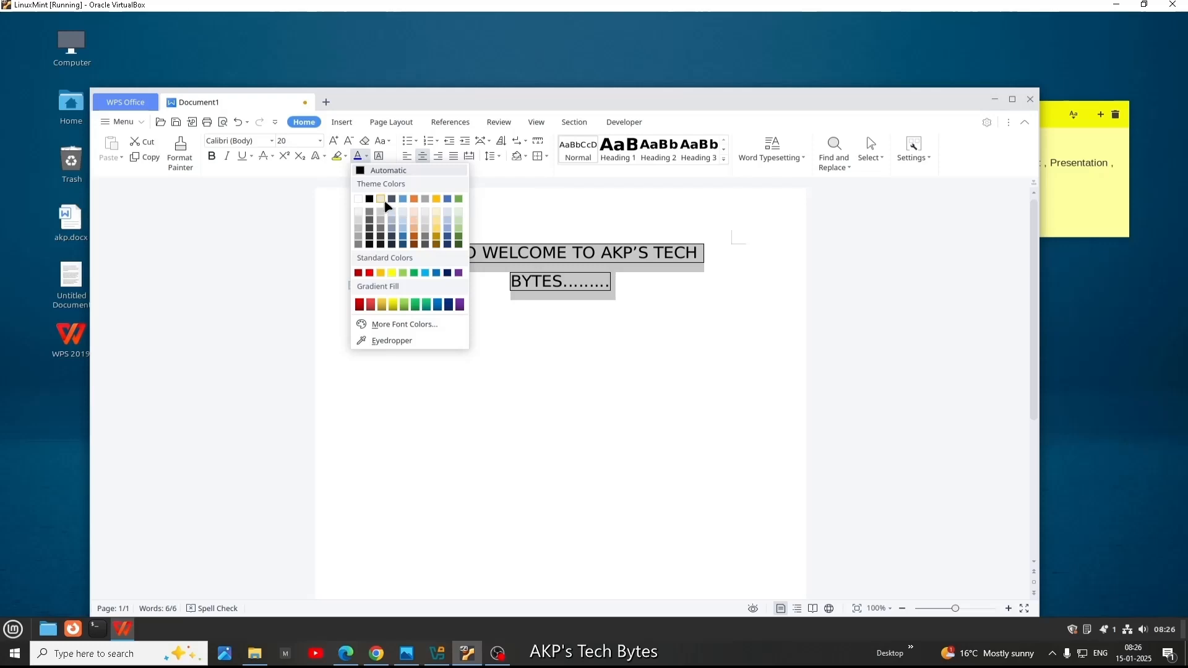
left_click(517, 210)
left_click(366, 159)
left_click(436, 230)
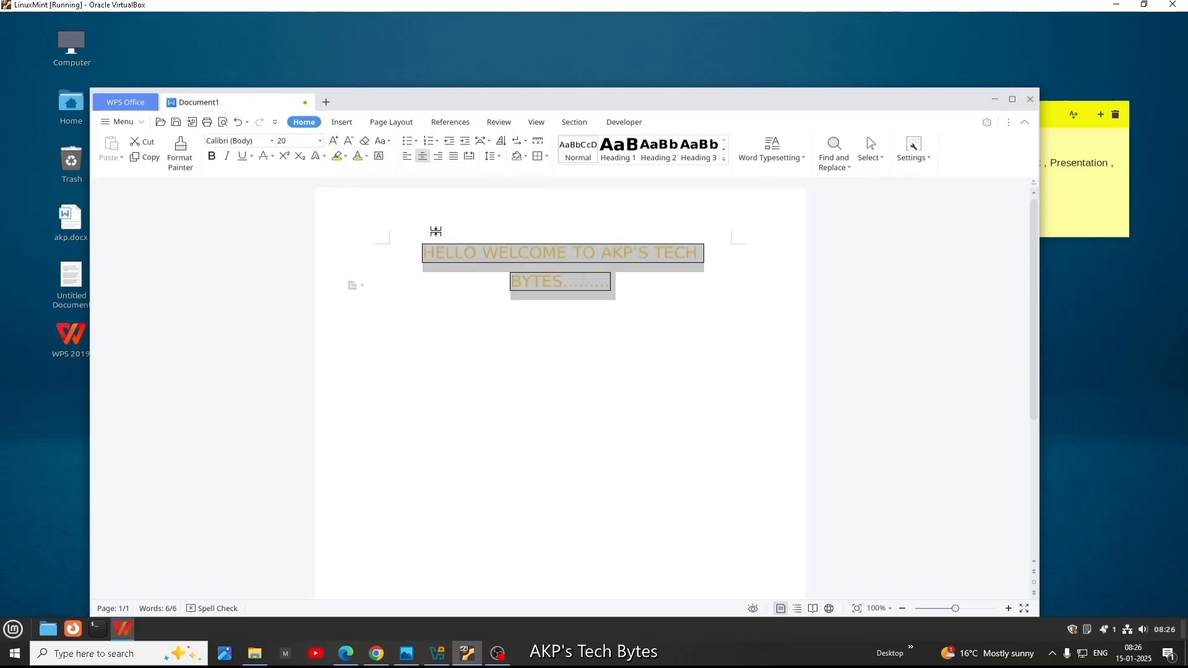
Step: Change the welcome line's font color to a dark gray theme shade and remove its character border
left_click(323, 157)
mouse_move(373, 205)
left_click(569, 214)
left_click(367, 159)
left_click(380, 234)
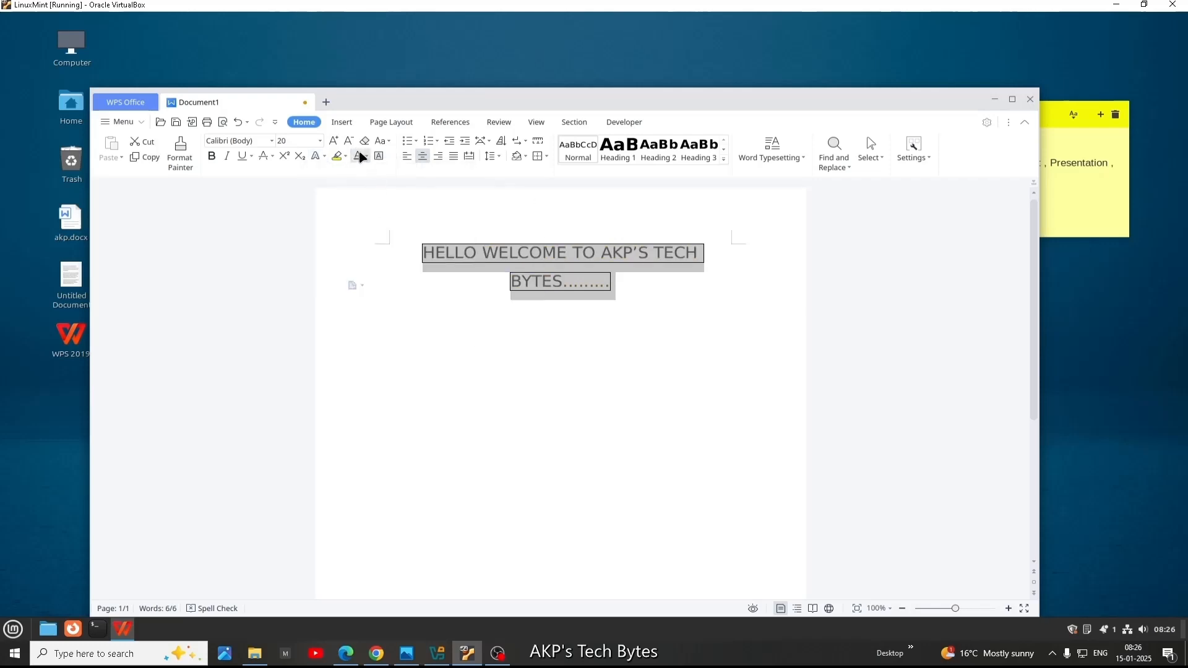
left_click(383, 140)
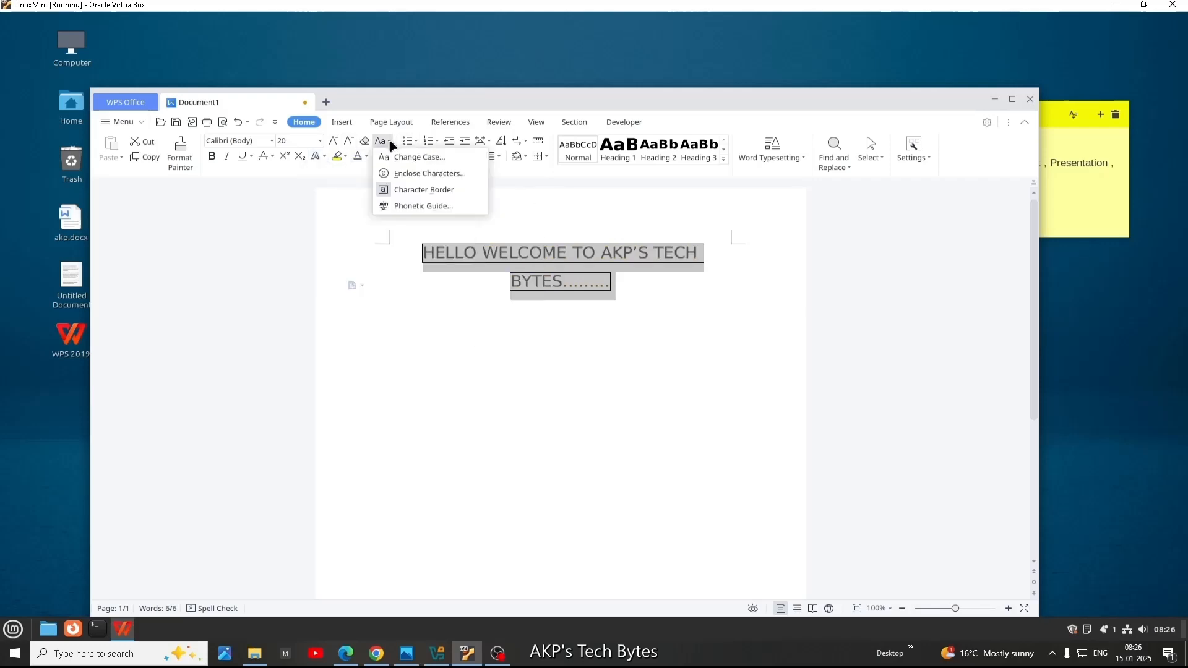
left_click(409, 191)
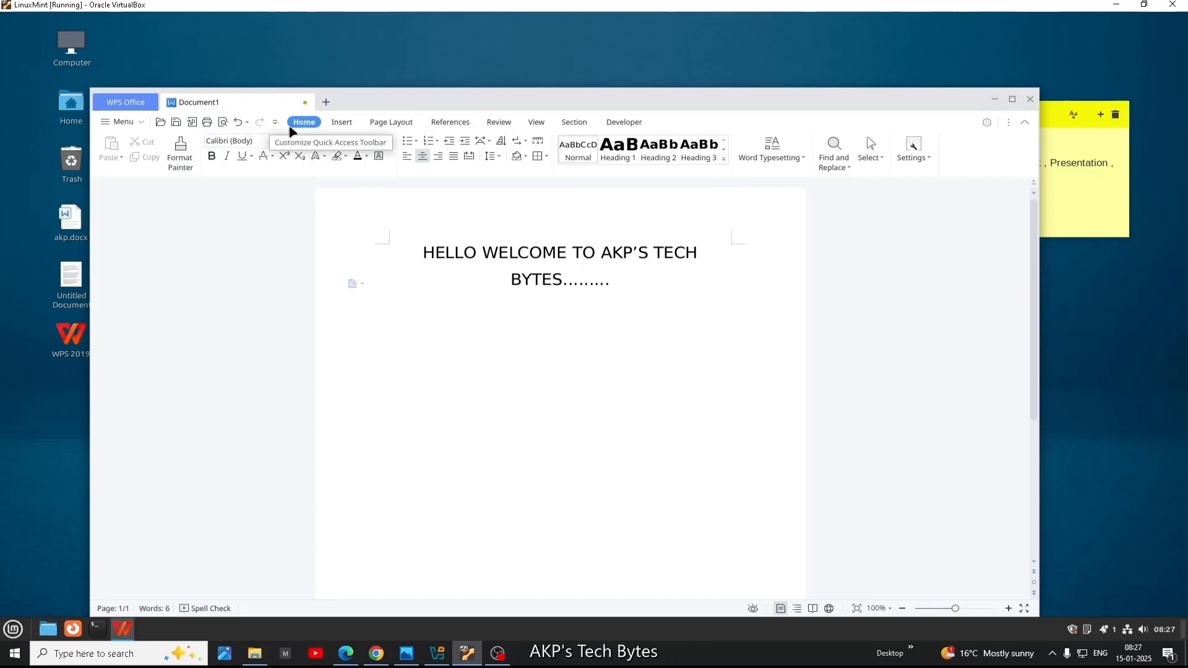
Step: Look through the insert, page layout, references, review, view, section and developer commands available for the document
left_click(340, 126)
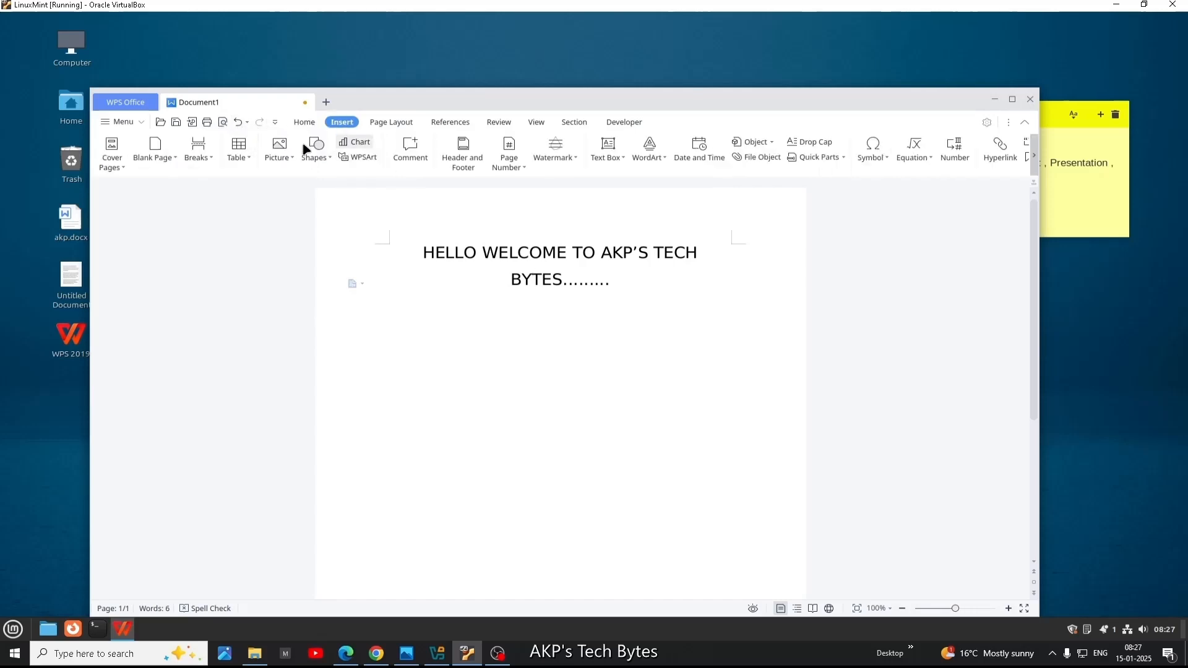
left_click(400, 128)
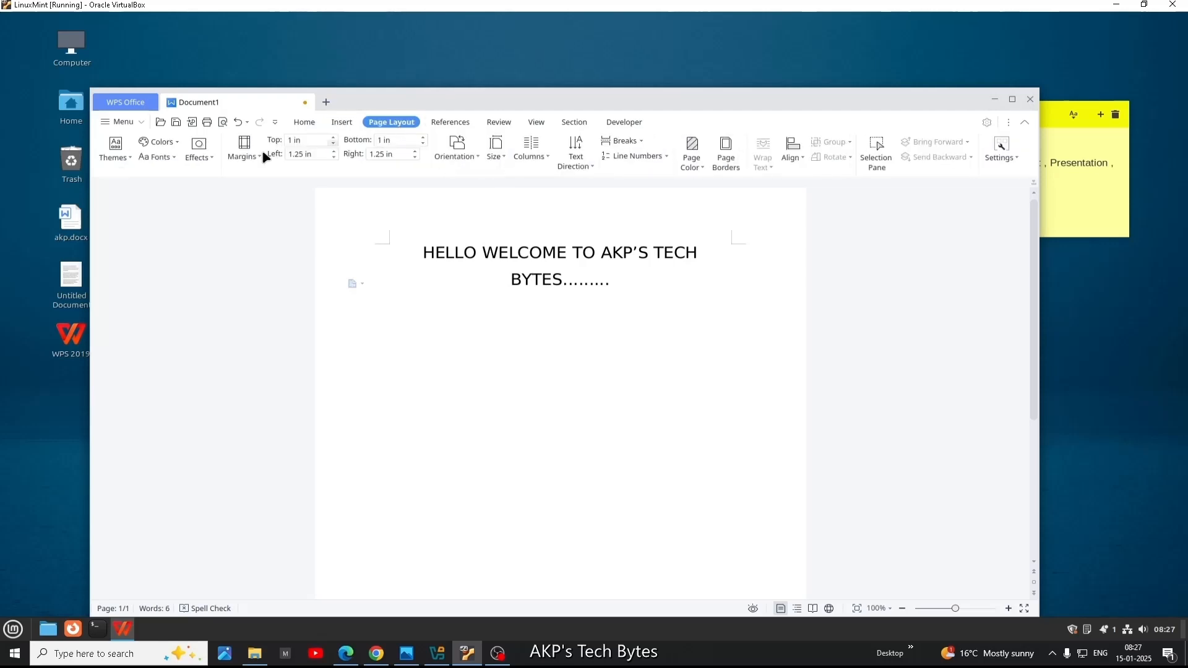
left_click(459, 126)
left_click(499, 124)
left_click(536, 123)
left_click(574, 124)
left_click(623, 123)
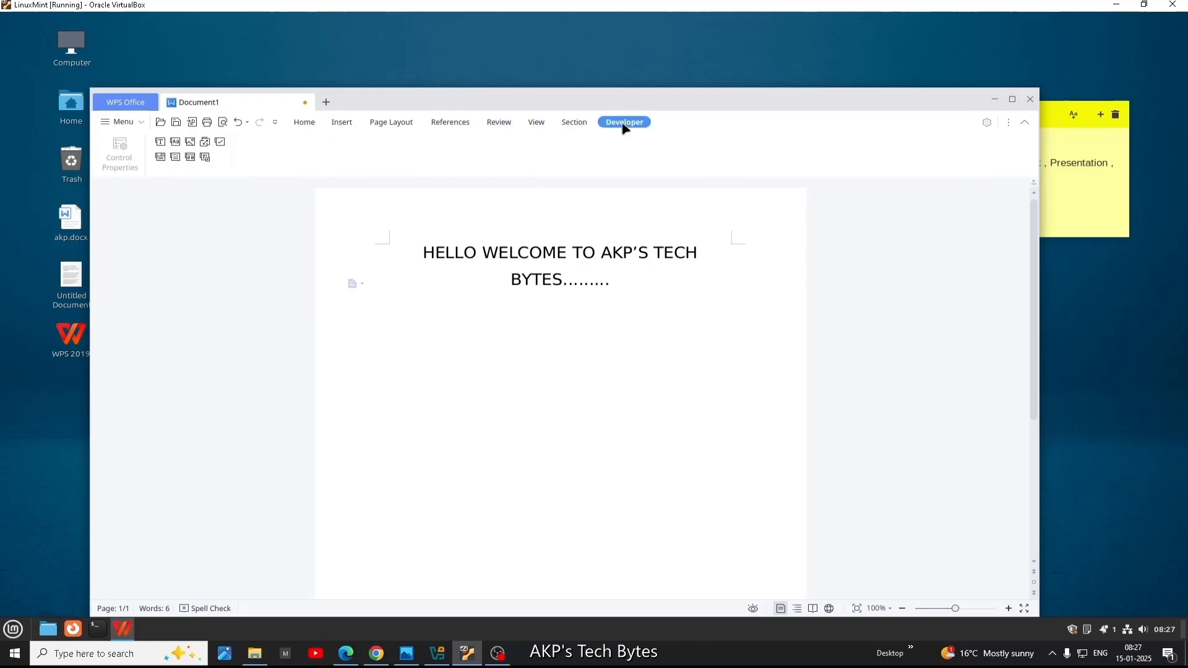
Step: Save the document in the Documents folder as HELLO WELCOME TO AKP in Microsoft Word Document (*.docx) format
left_click(119, 122)
mouse_move(164, 238)
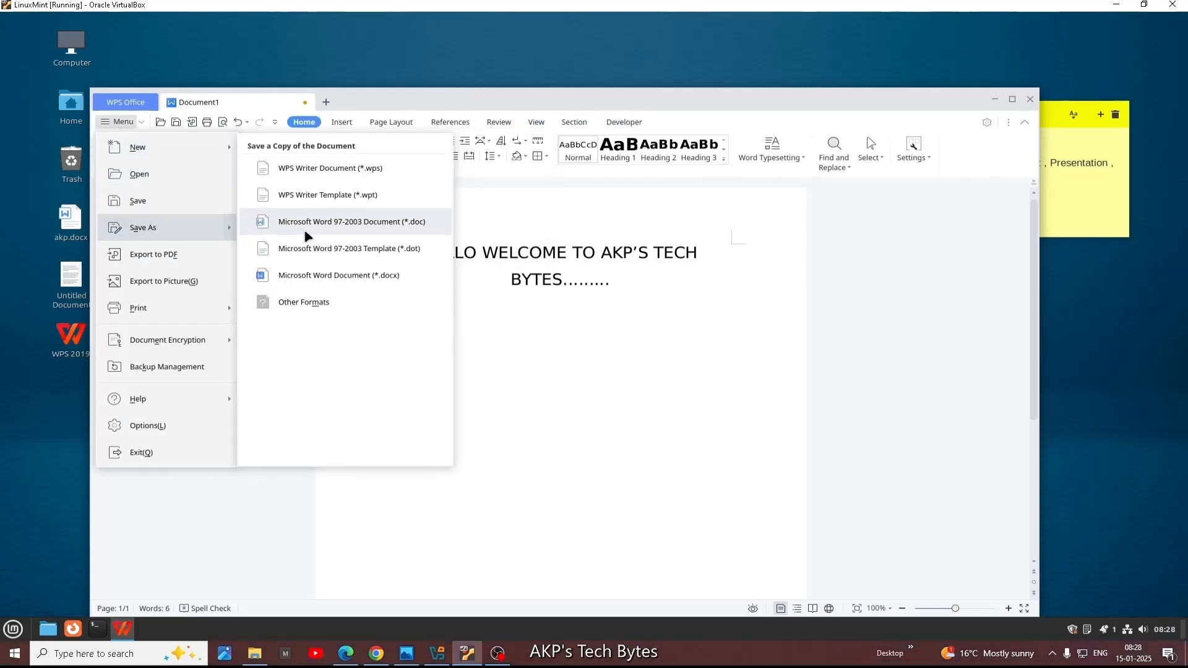
left_click(385, 276)
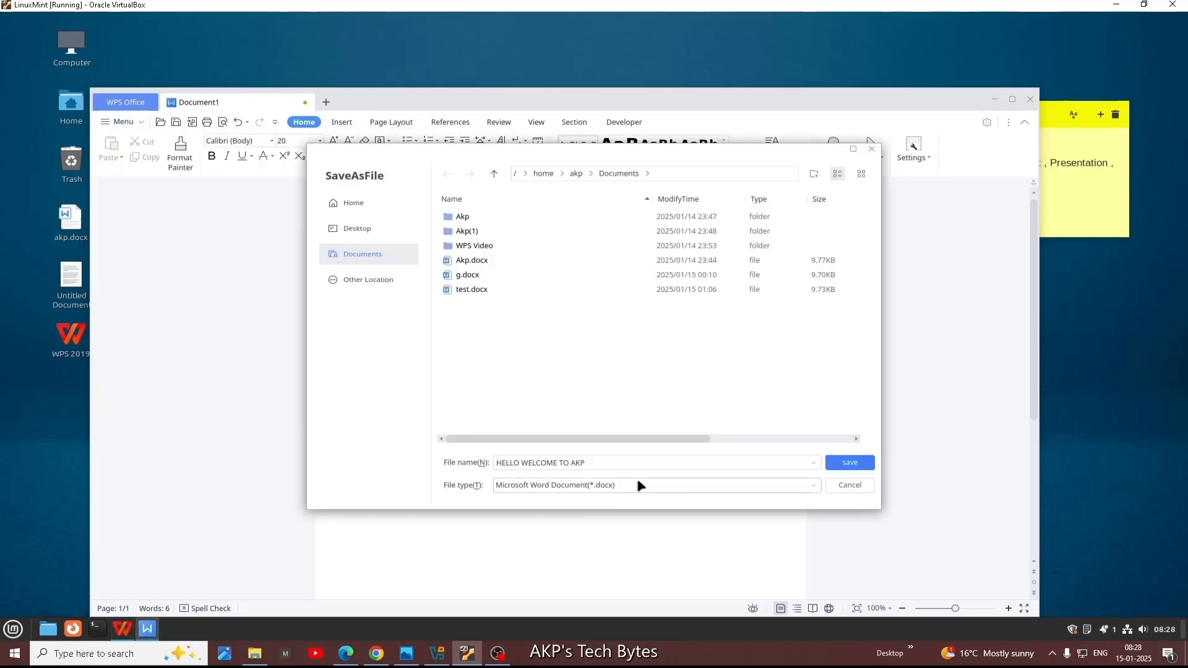
left_click(849, 463)
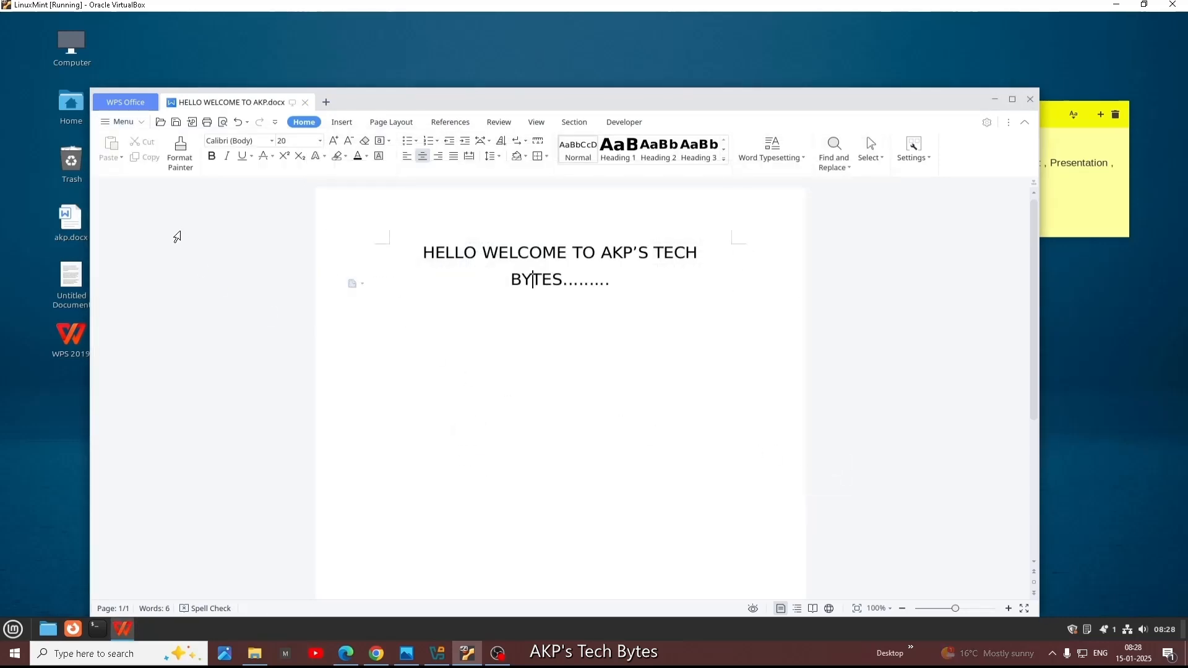
Step: Create a new blank spreadsheet and move the window higher on the desktop
left_click(326, 103)
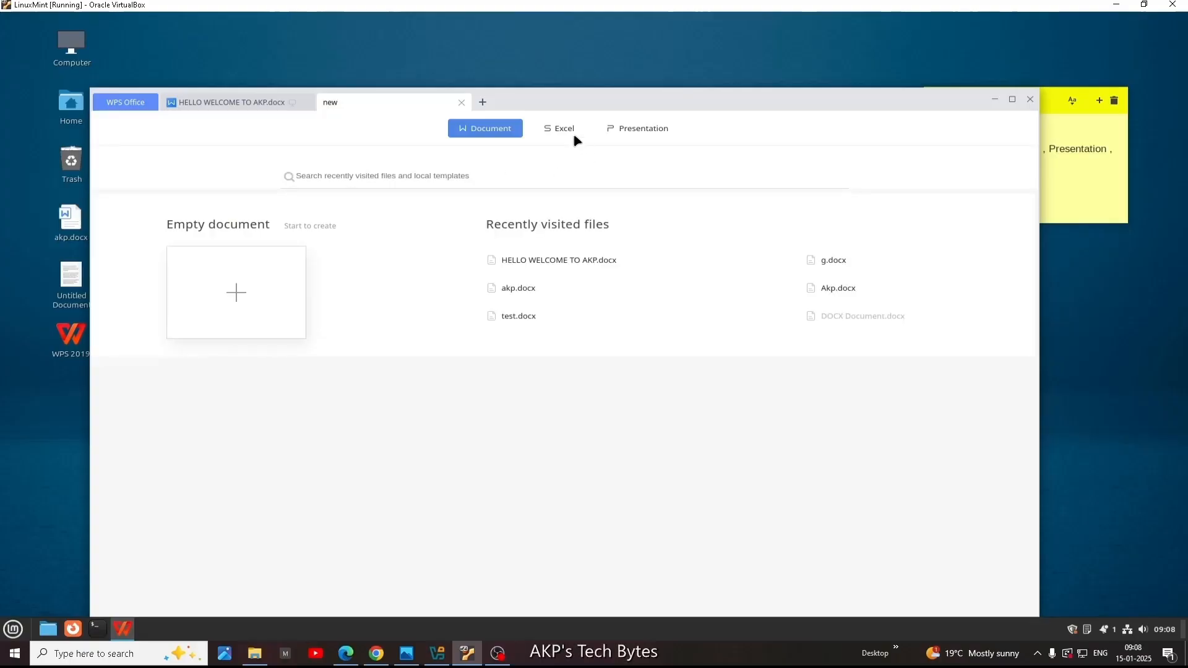
left_click(566, 128)
left_click(201, 286)
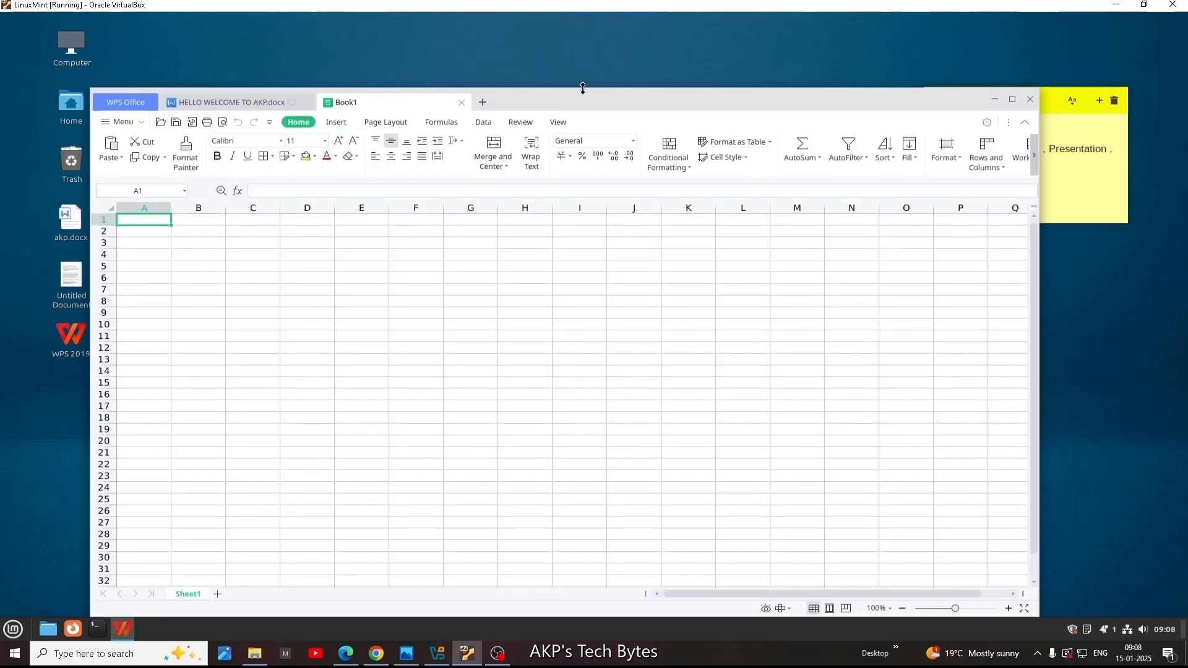
left_click_drag(580, 55, 582, 20)
Step: Enter the headings AKP, Tech and Bytes in cells B3, C3 and D3
left_click(208, 172)
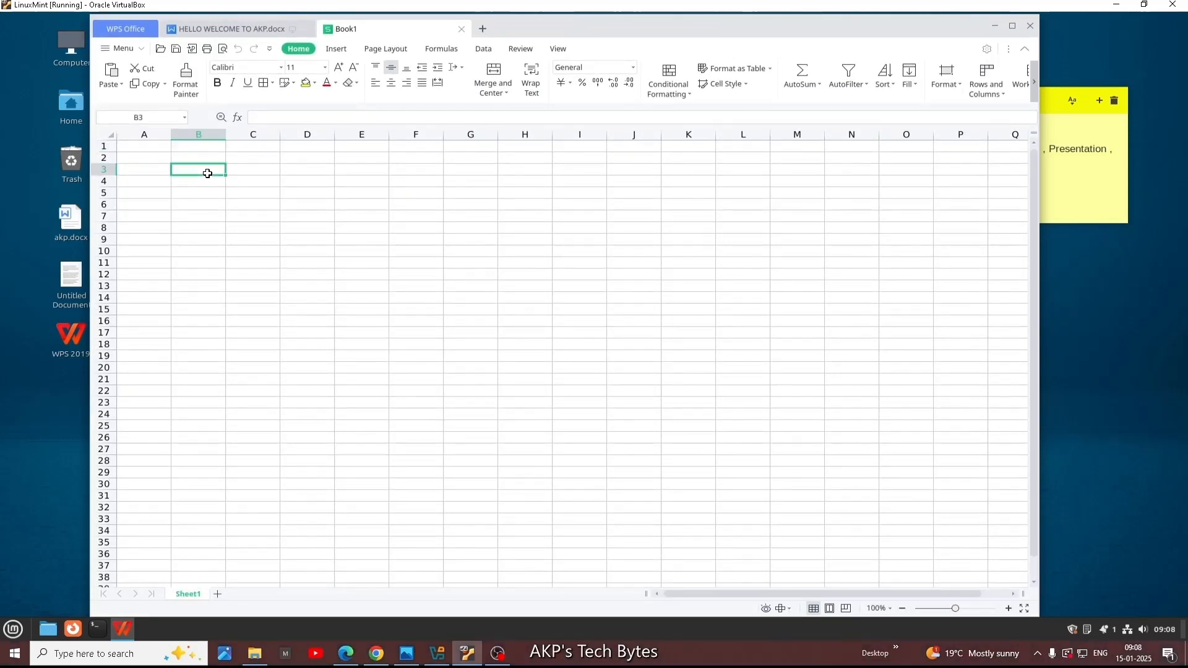
type("AKP")
key("Tab")
type("Tech")
key("Tab")
type("Bytes")
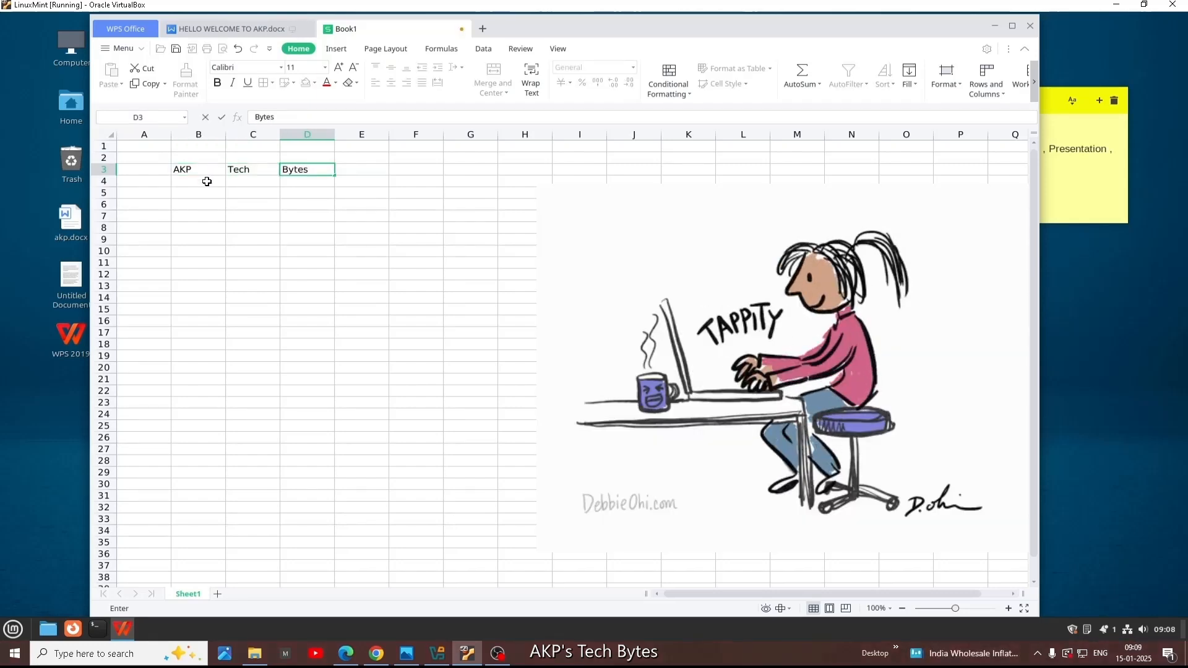
Step: Enter 1000, 1000 and 2000 in cells B4, C4 and D4 under the headings
left_click(207, 182)
type("1000")
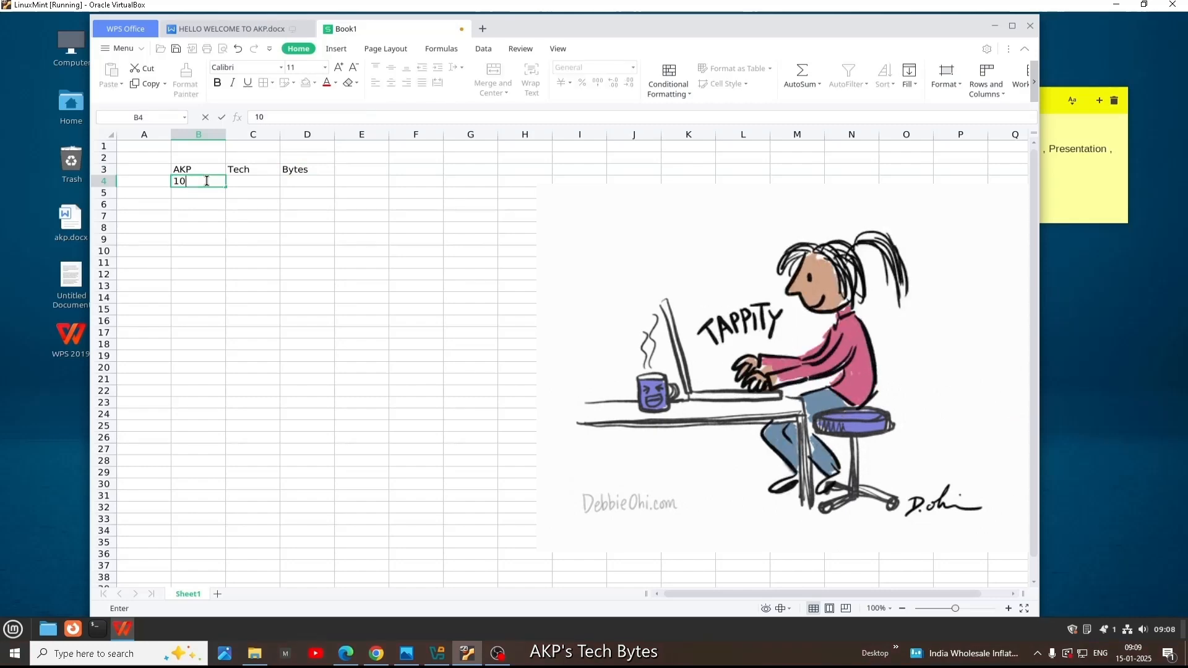
left_click(247, 180)
type("1000")
left_click(287, 183)
type("2000")
key("Tab")
Step: Set the font of cells B3:D4 to Calibri Light at size 16
left_click_drag(174, 168, 328, 184)
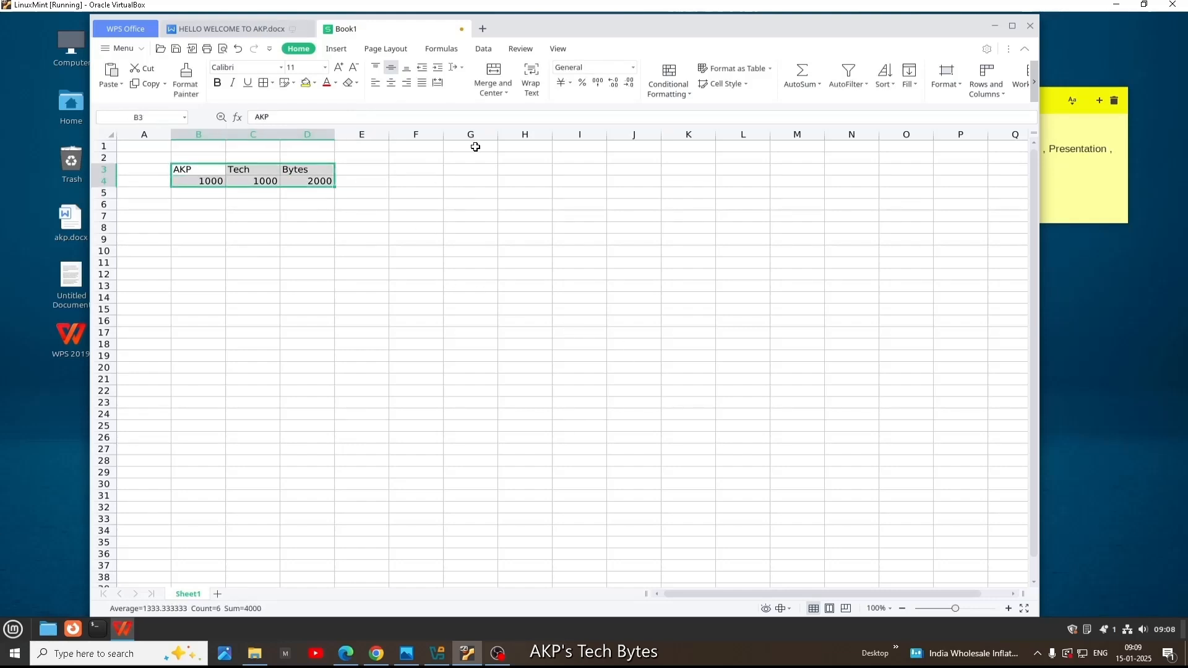
left_click(279, 68)
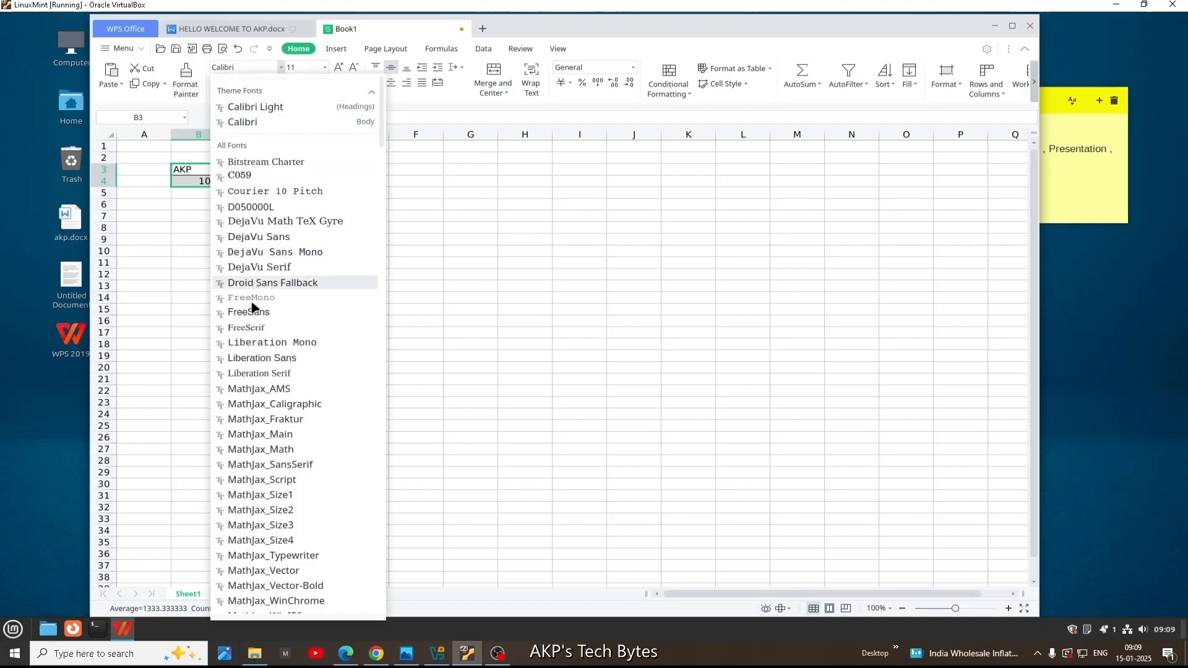
left_click(260, 108)
left_click(324, 68)
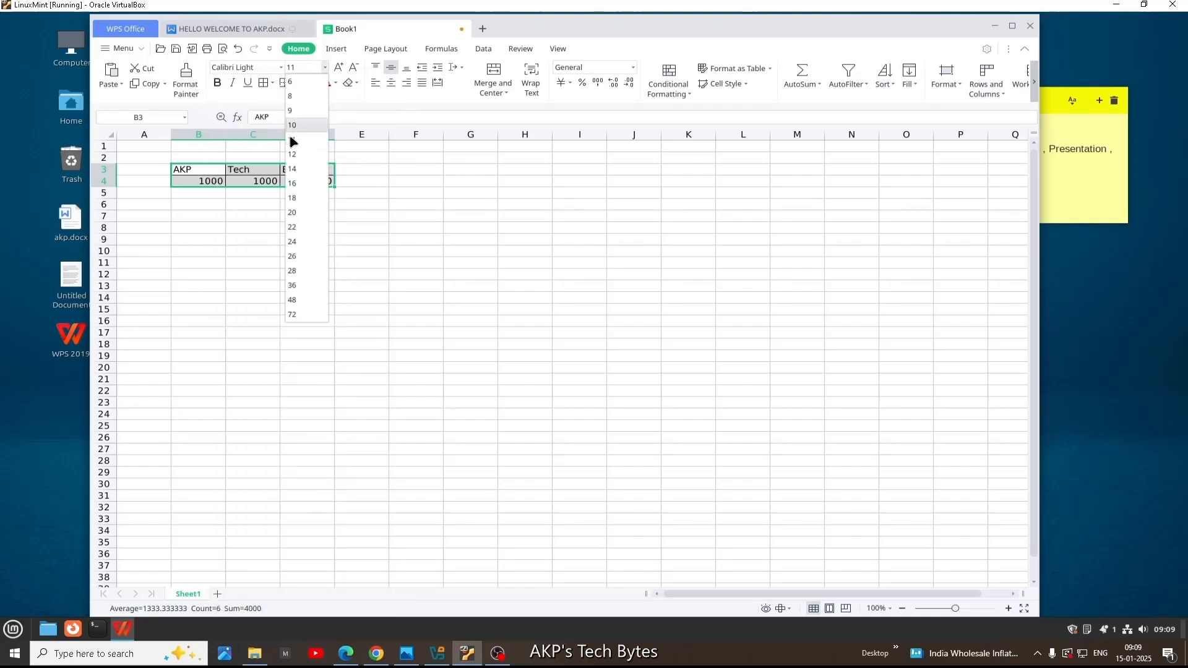
left_click(295, 178)
Step: Right-align the contents of cells B3:D4 and enlarge their font to size 20
left_click(391, 87)
left_click(380, 84)
left_click(408, 85)
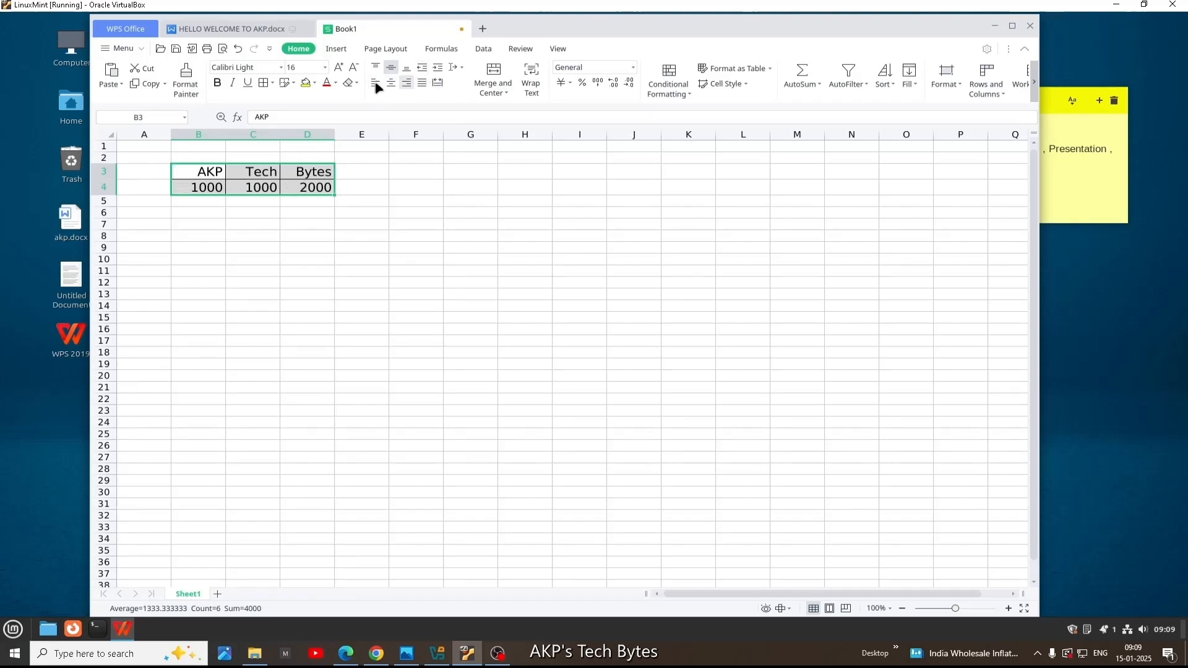
left_click(339, 70)
left_click(339, 69)
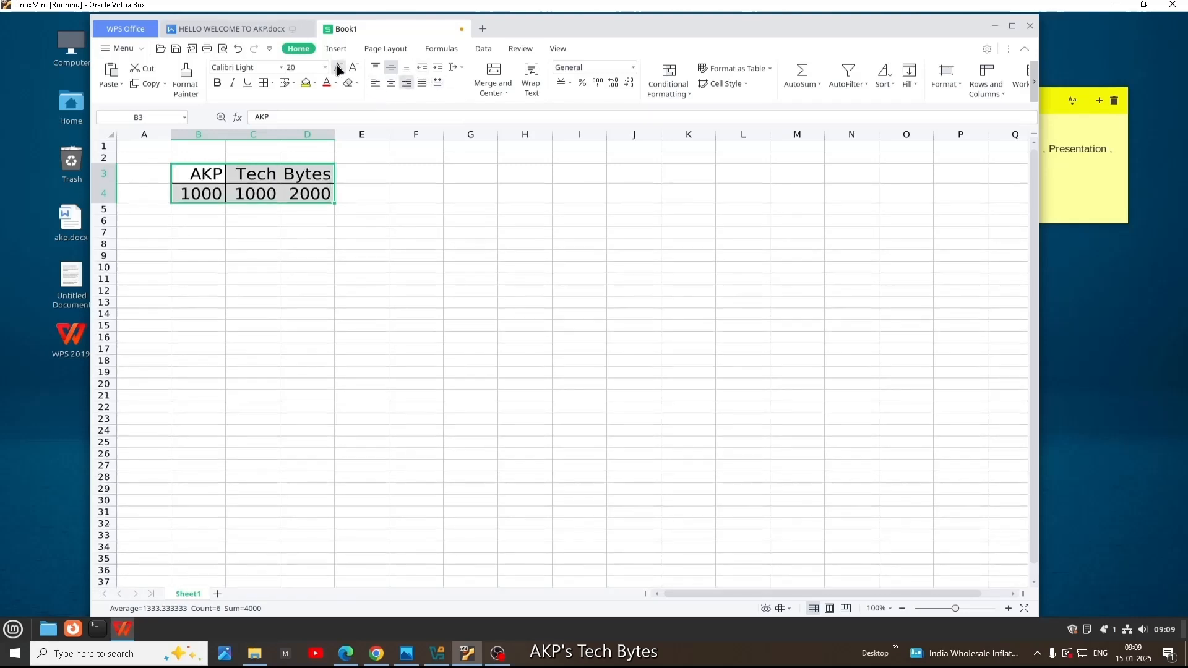
Step: Make the contents of cells B3:D4 bold and italic
left_click(218, 84)
left_click(234, 85)
left_click(249, 86)
left_click(248, 84)
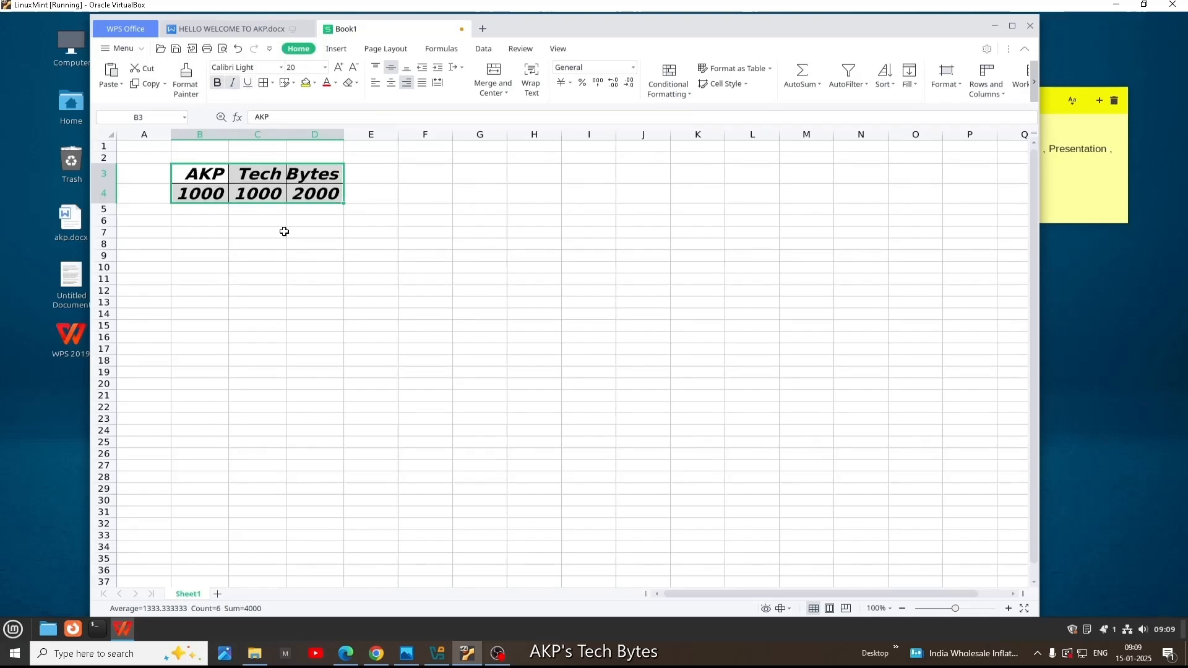
Step: Try merging cells B3:D4 with the Merge contents method, and undo the merge
left_click(495, 75)
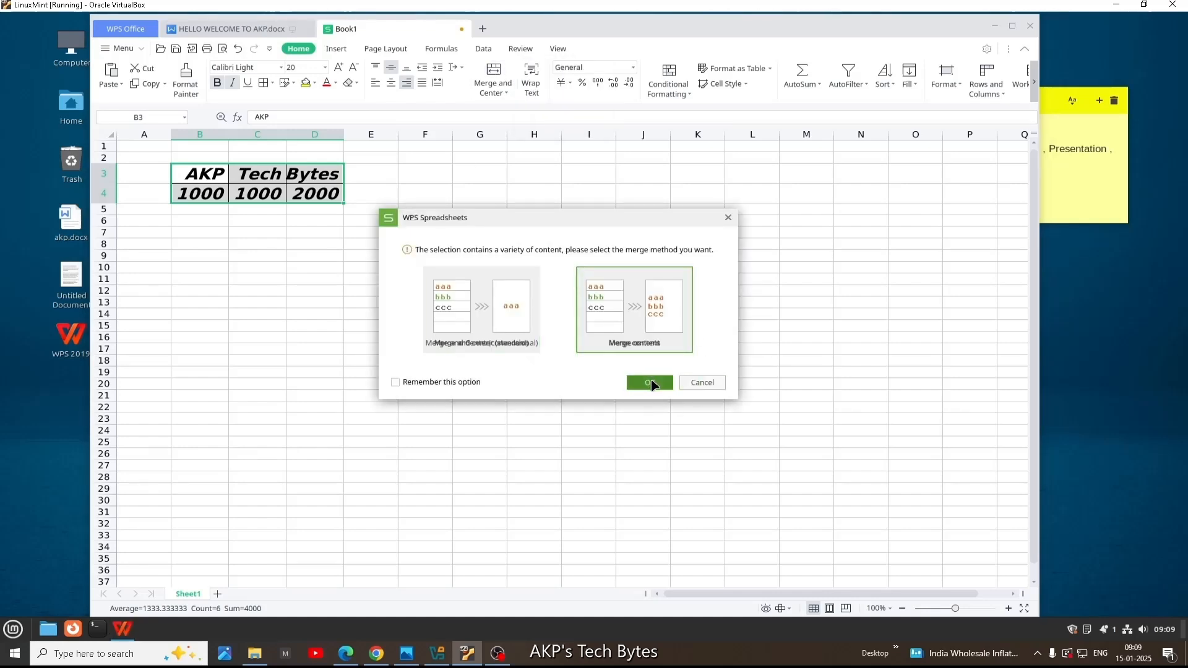
left_click(652, 384)
left_click(566, 325)
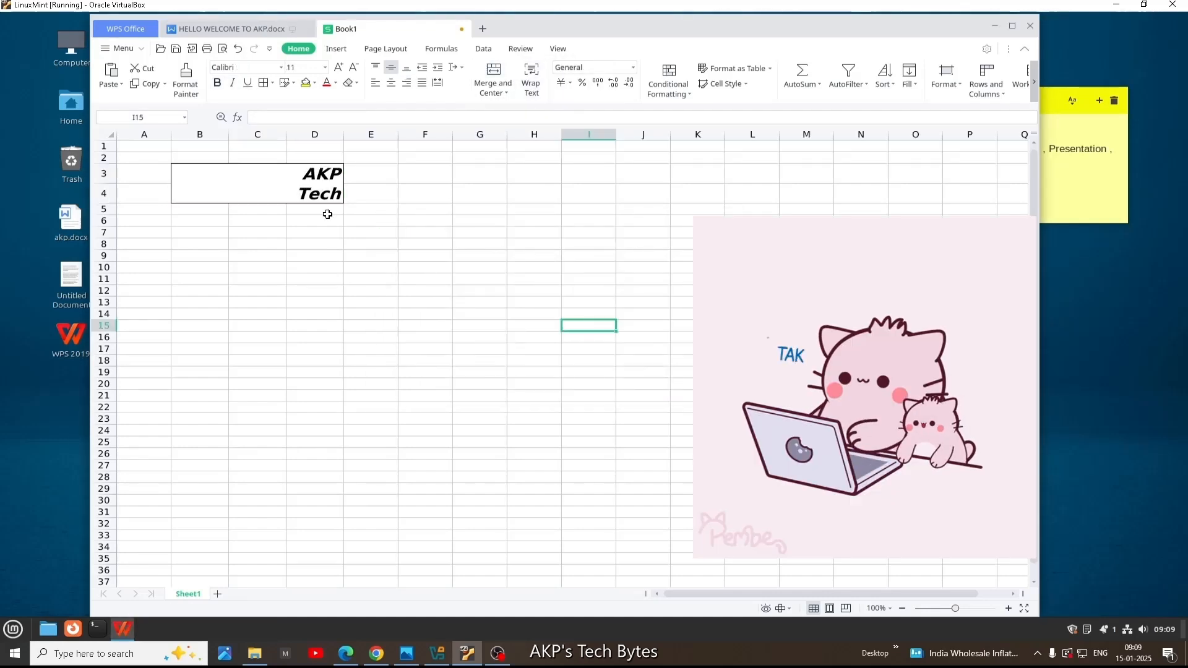
key("ctrl+z")
left_click(446, 217)
Step: Change the heading in cell B3 to AKP's
left_click(219, 178)
left_click(270, 117)
type("s")
left_click(314, 256)
left_click(458, 260)
Step: Set the font size of cells B3:D4 to 16
left_click_drag(203, 180, 321, 195)
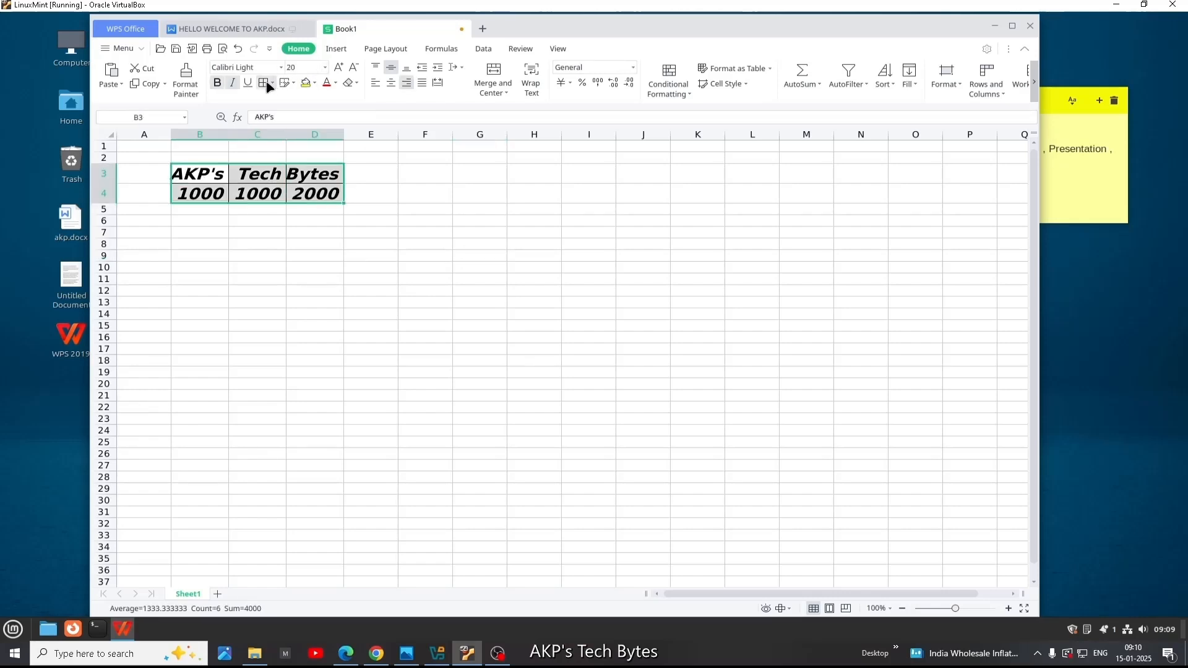
left_click(325, 67)
left_click(294, 184)
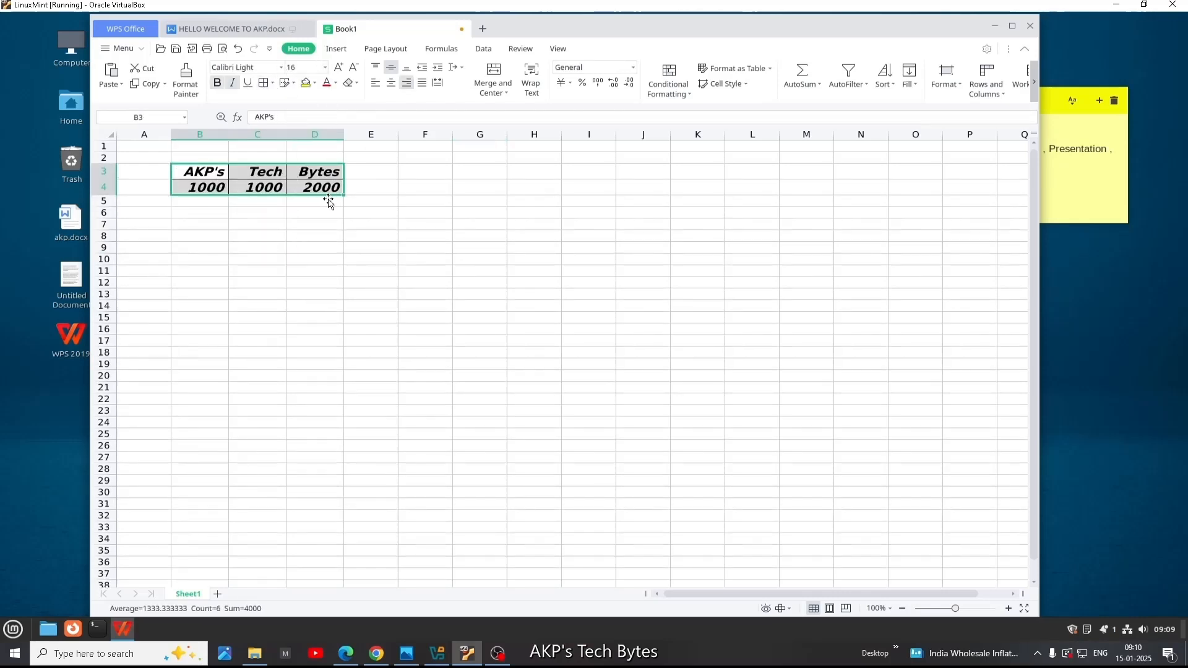
Step: Fill cells B3:D4 with yellow and change their text to a theme colour
left_click(306, 83)
left_click(335, 83)
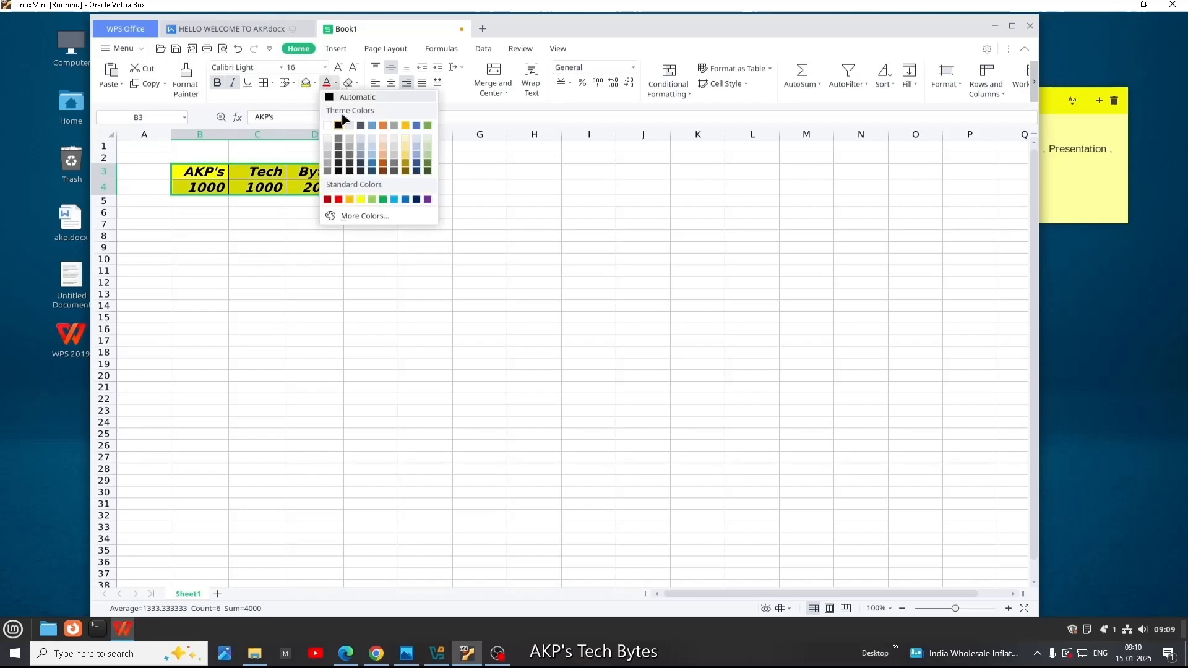
left_click(380, 162)
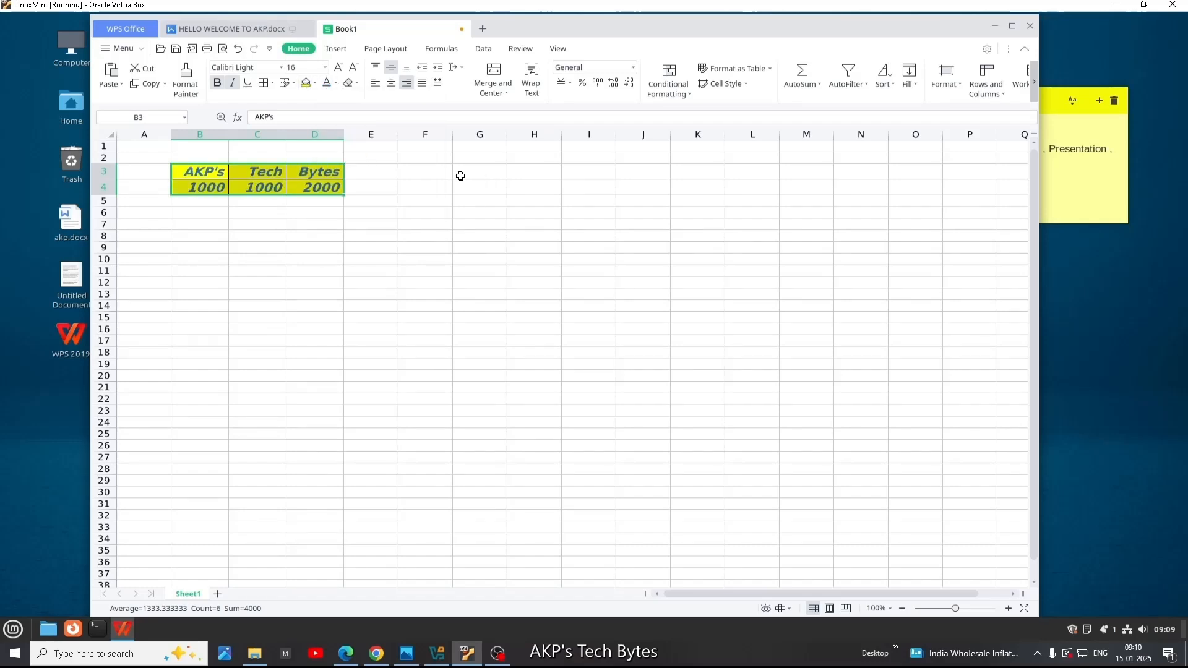
left_click(531, 212)
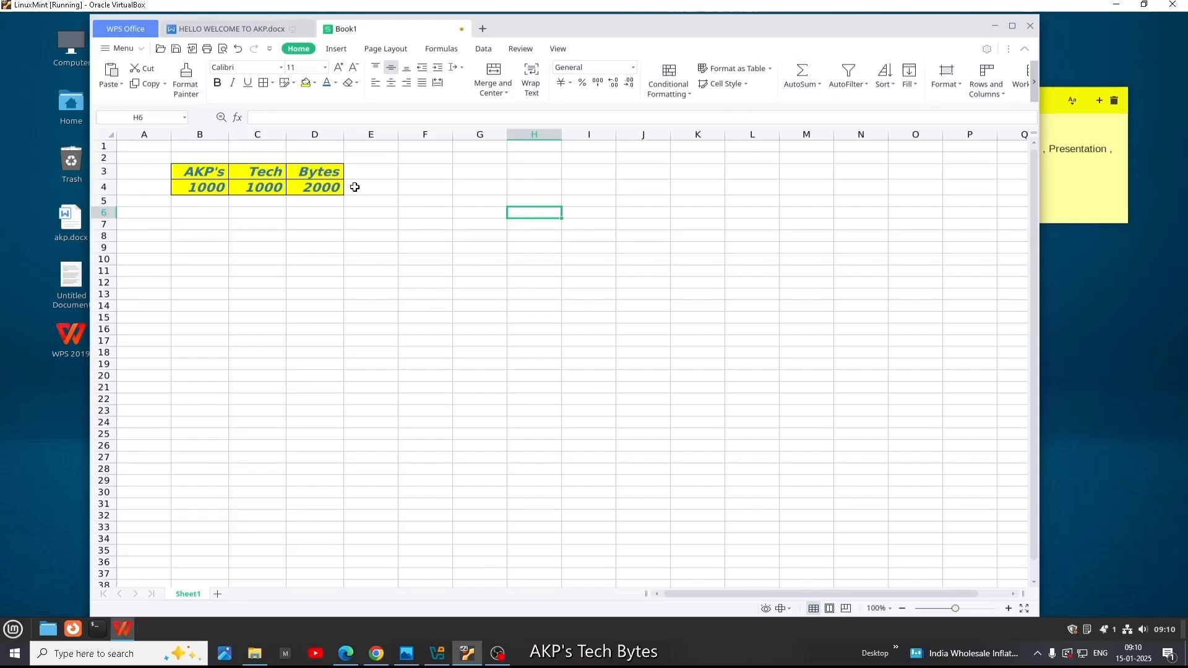
Step: Total the row in cell E4 with the AutoSum formula =SUM(B4:D4)
left_click(354, 188)
left_click(802, 71)
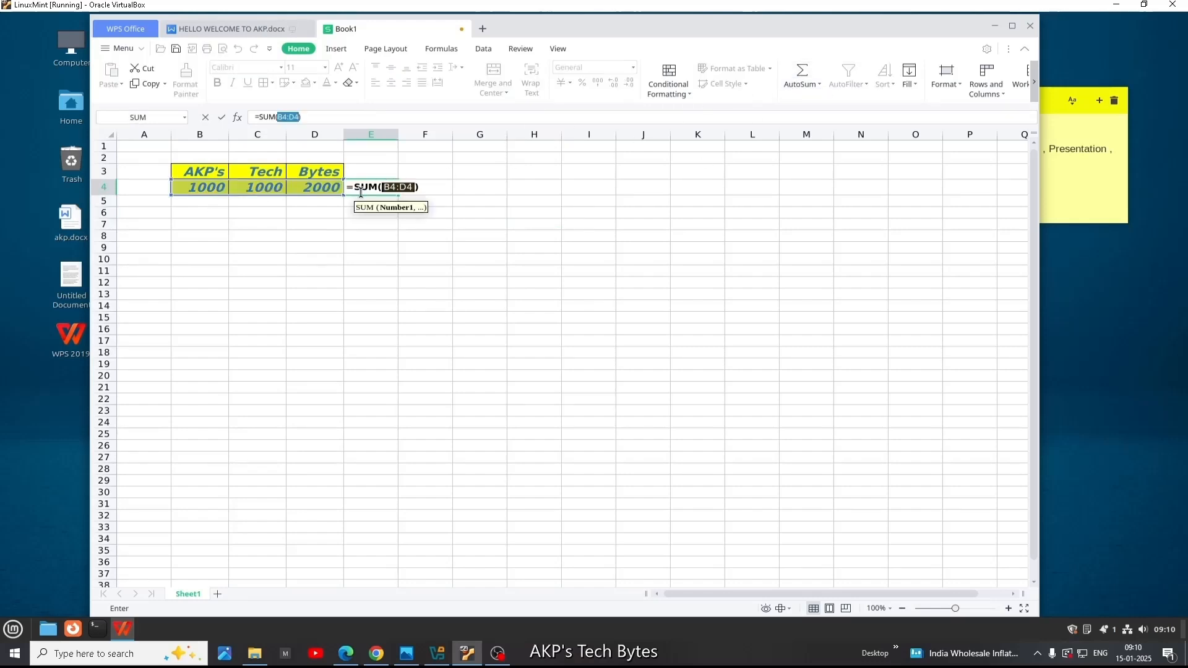
key("Return")
left_click(384, 183)
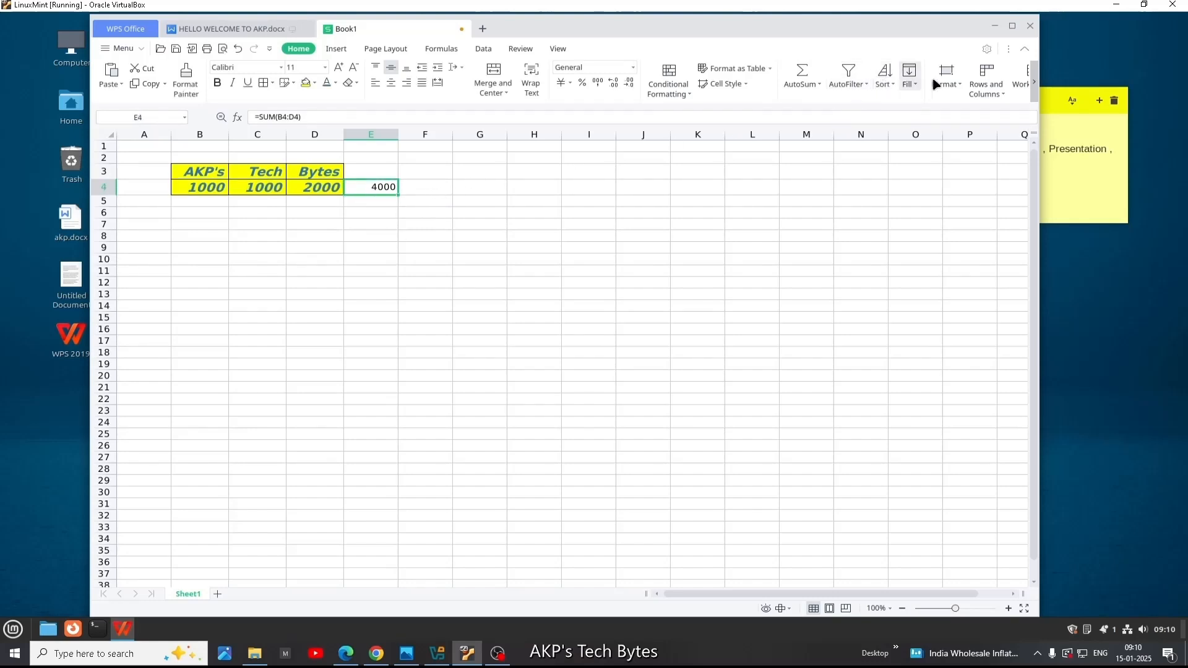
left_click(335, 52)
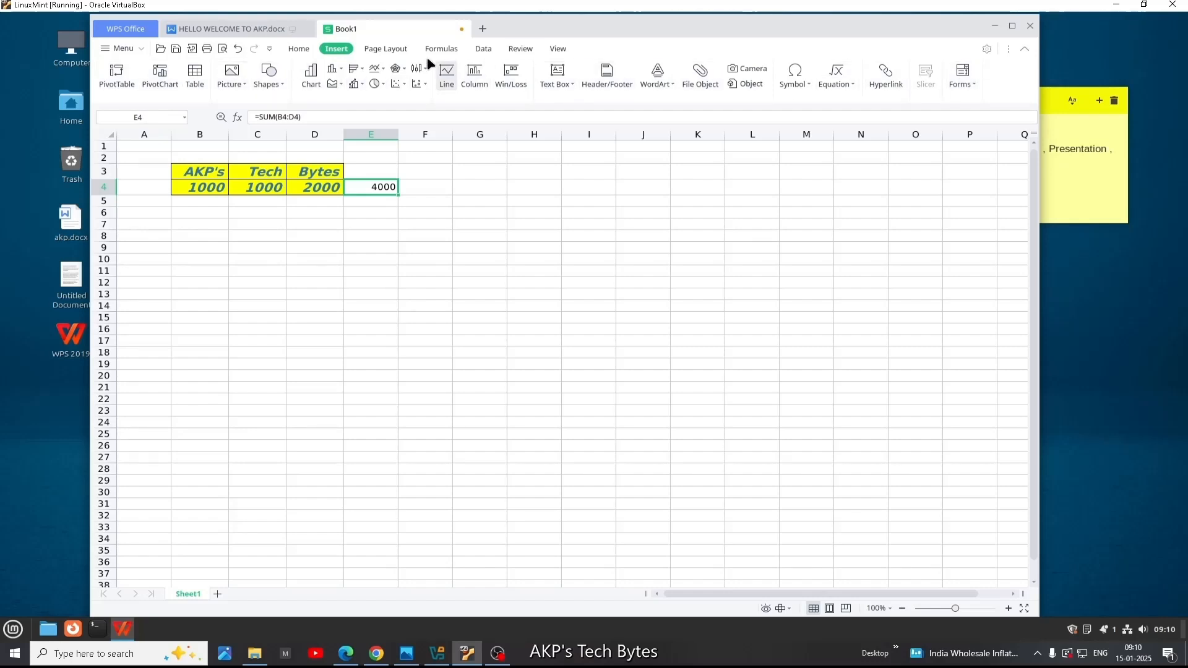
left_click(386, 49)
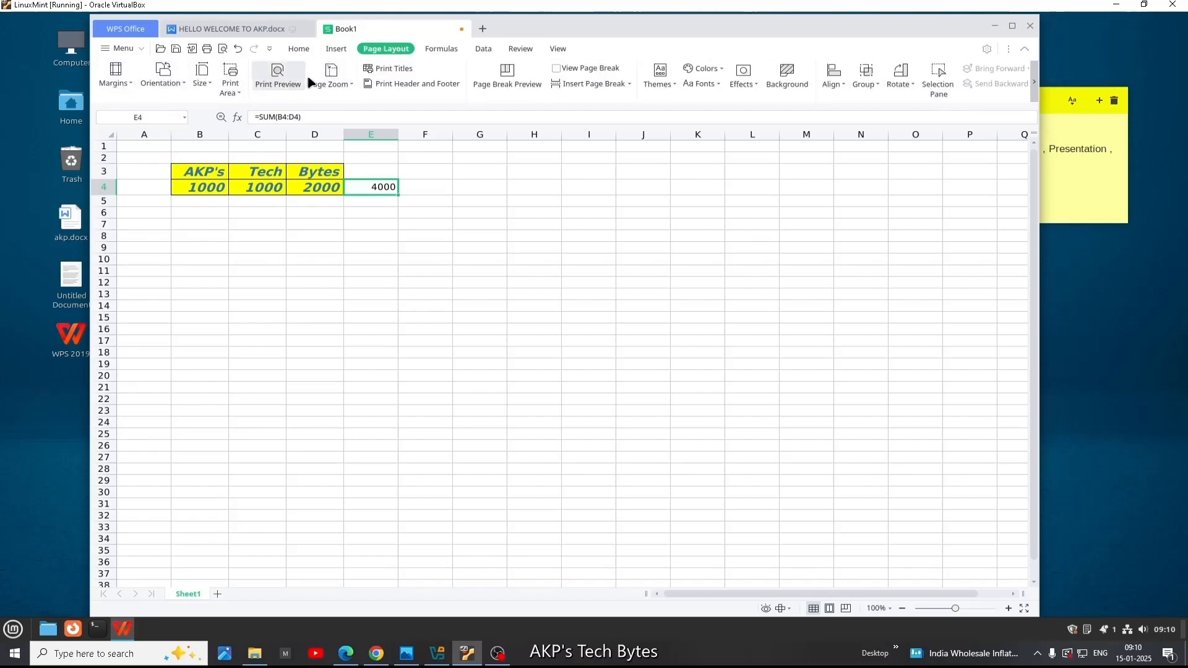
left_click(441, 48)
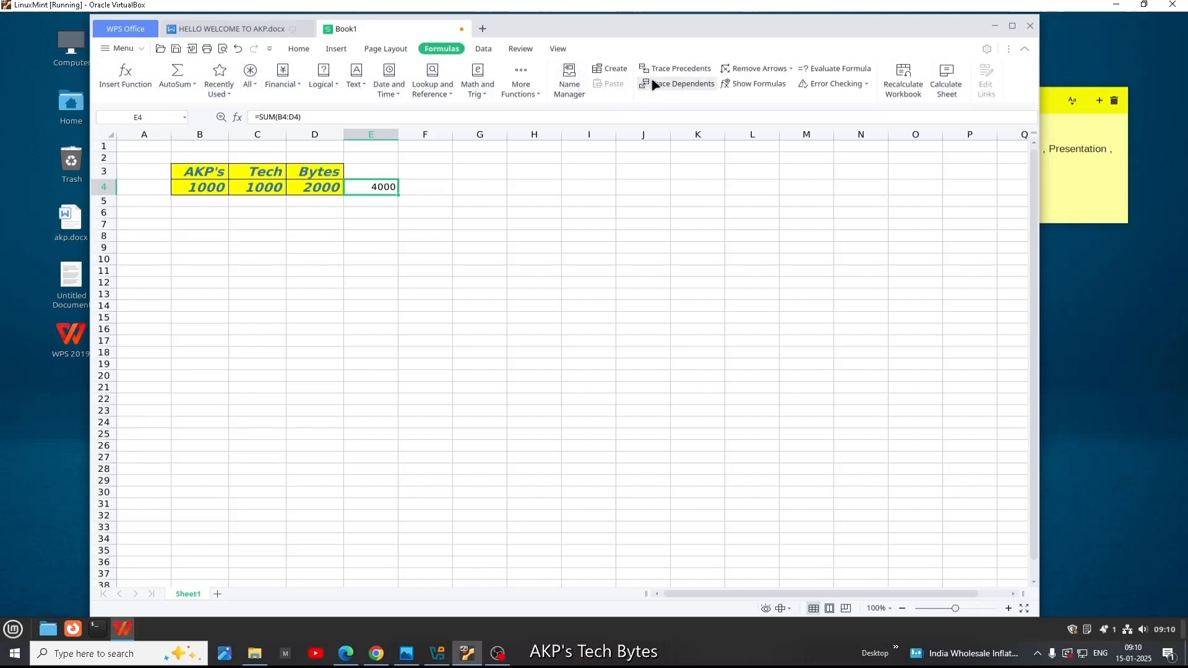
left_click(476, 51)
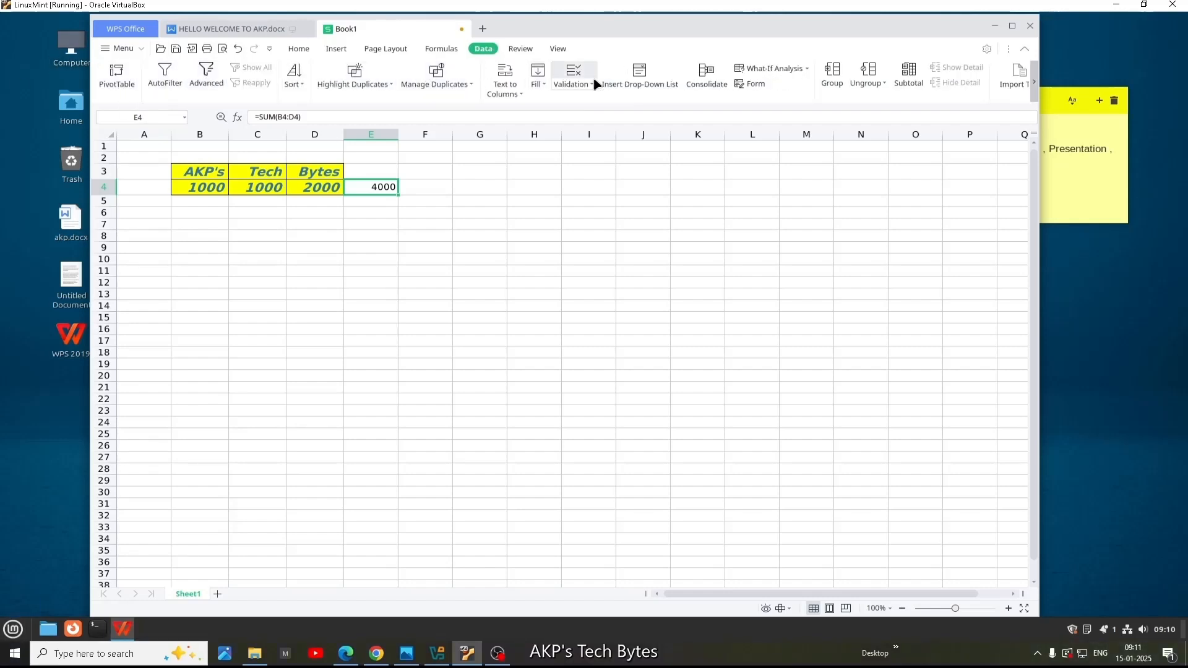
left_click(520, 48)
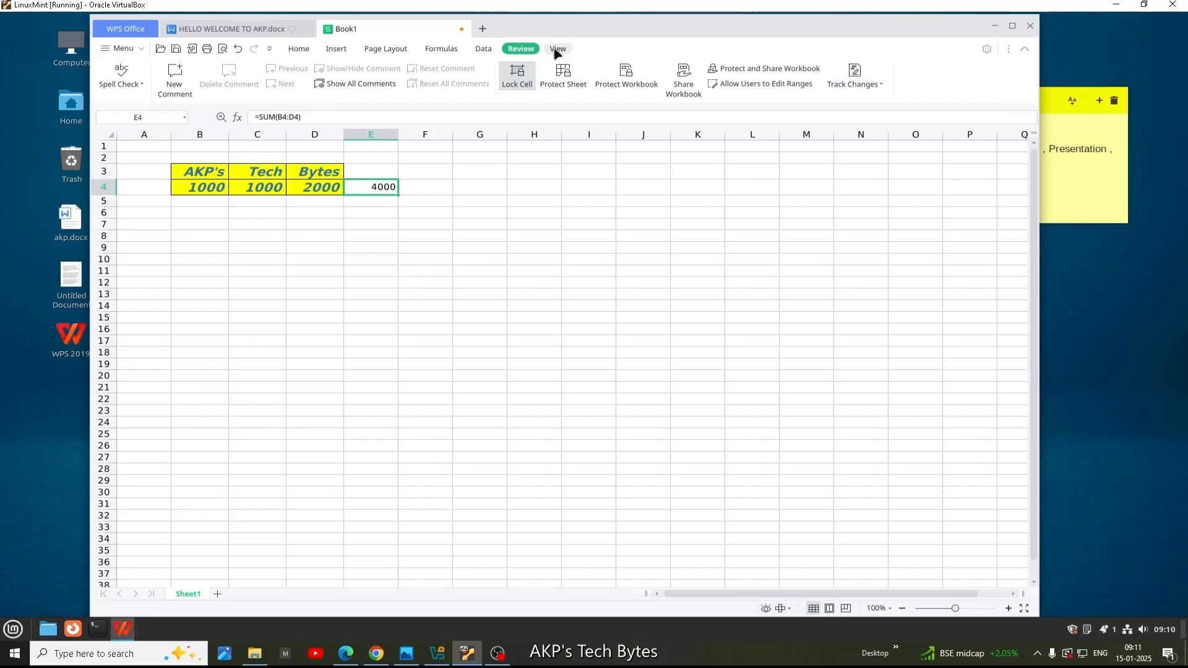
left_click(557, 48)
Step: Save the workbook in Documents as the Microsoft Excel file Book1.xlsx, replacing the existing file
left_click(110, 48)
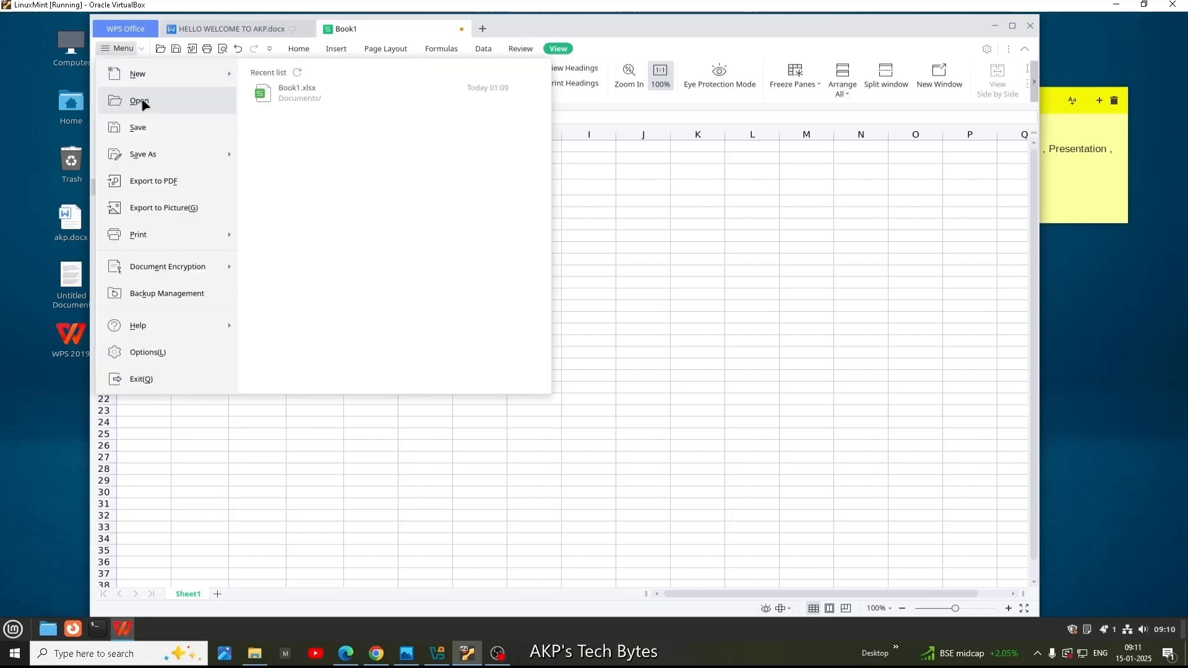
mouse_move(189, 161)
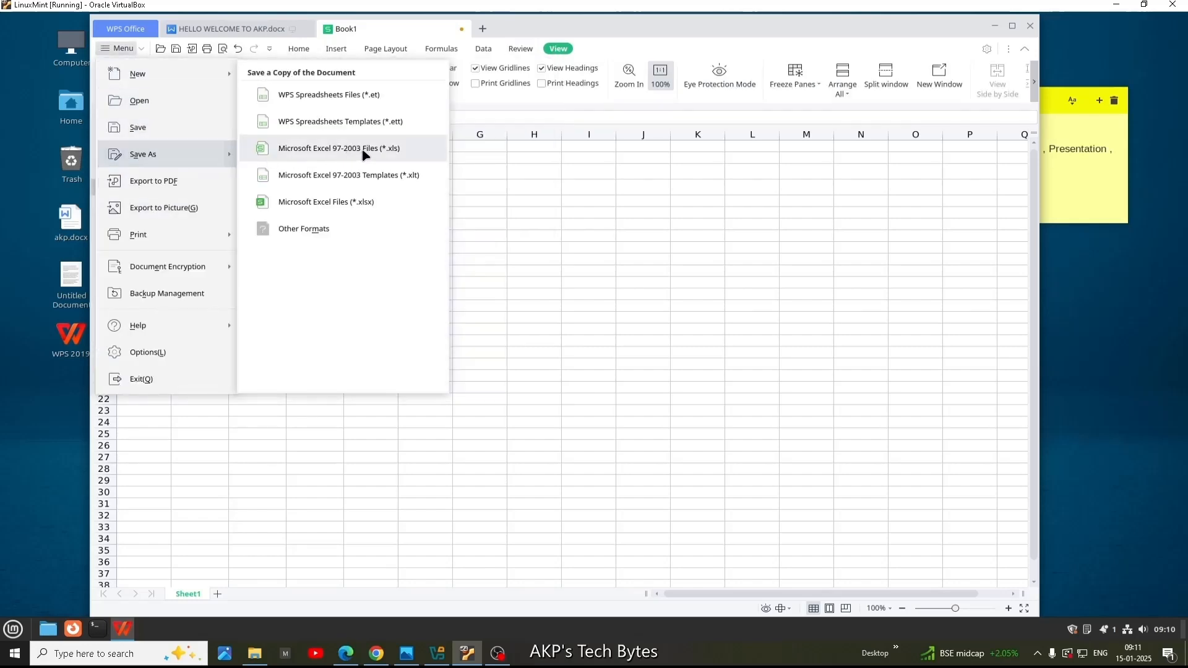
left_click(361, 204)
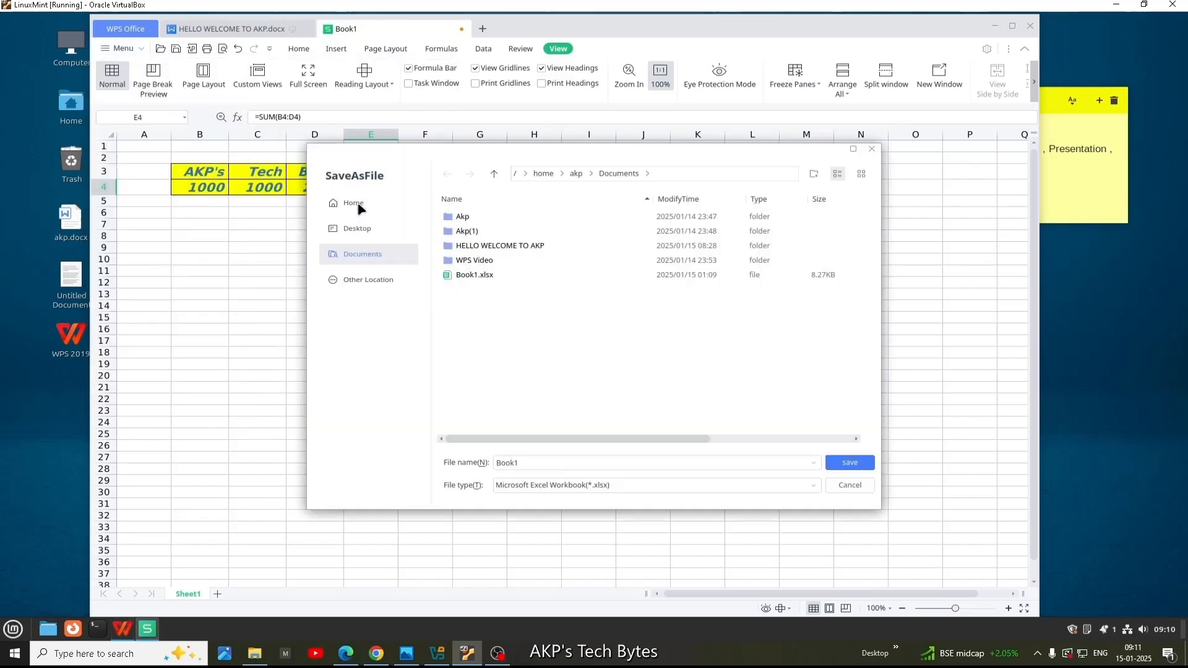
left_click(850, 463)
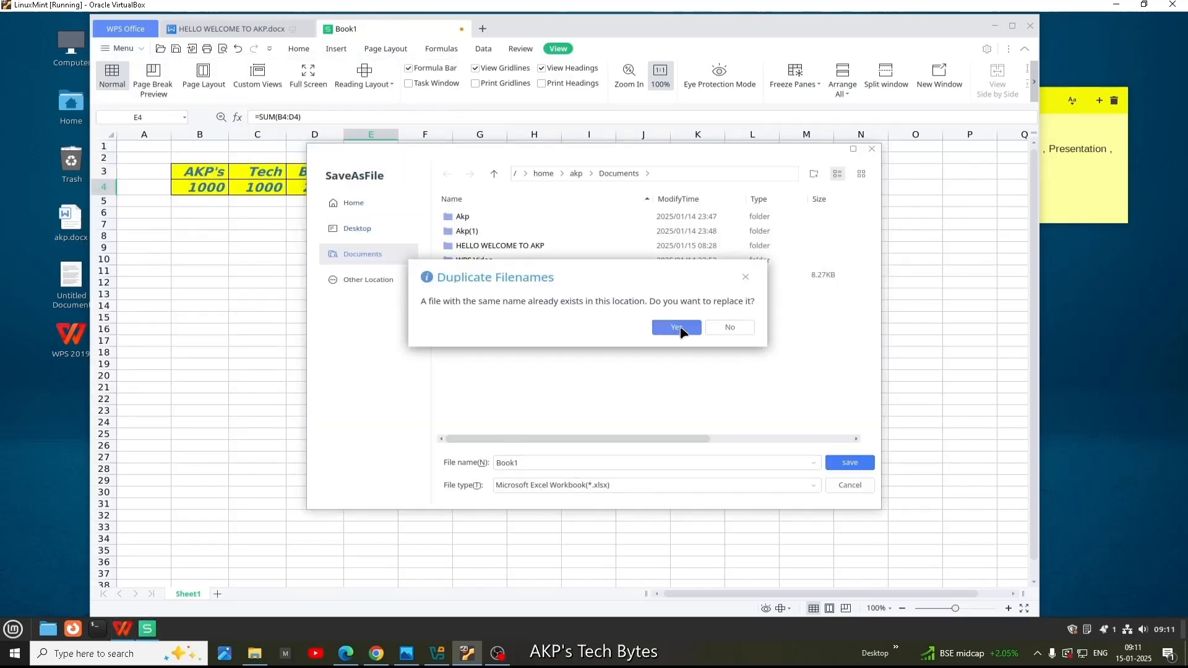
left_click(673, 329)
Step: Add two new sheets to the workbook and rename the first sheet AKP
left_click(216, 597)
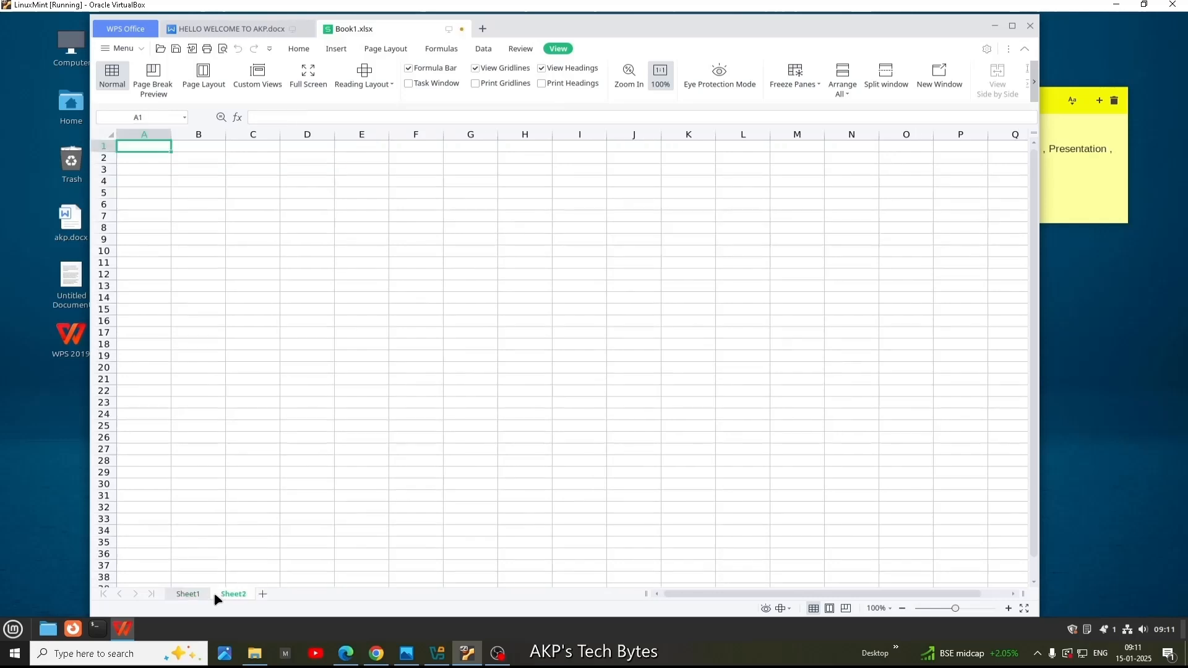
left_click(260, 597)
double_click(194, 595)
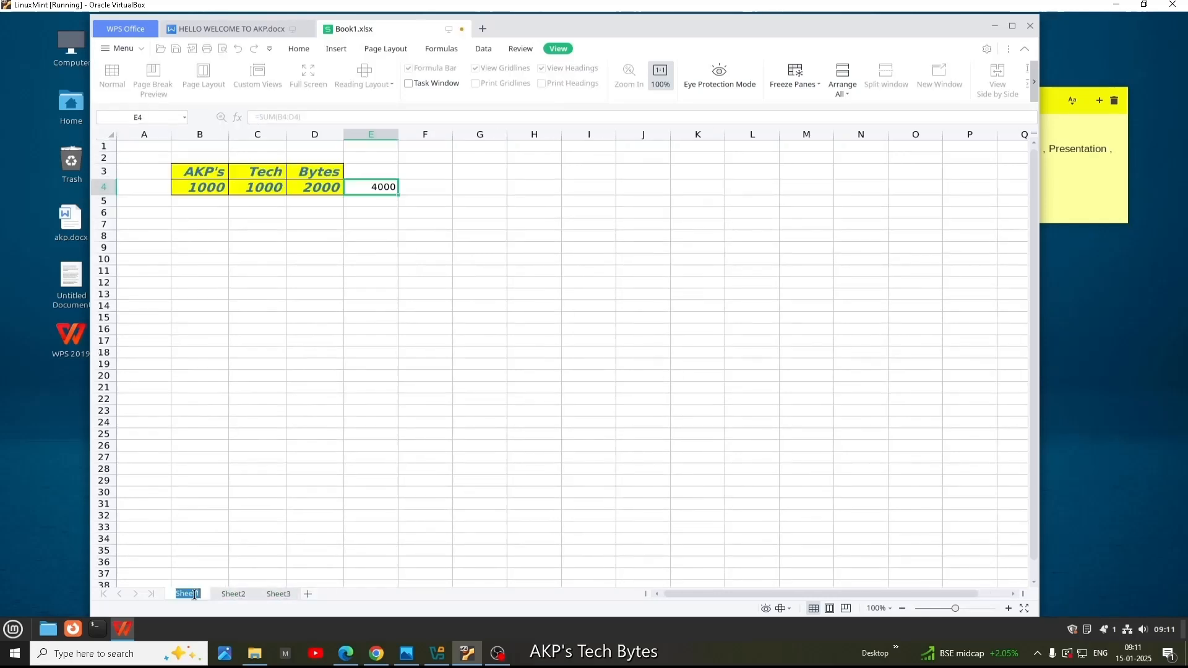
type("AKP")
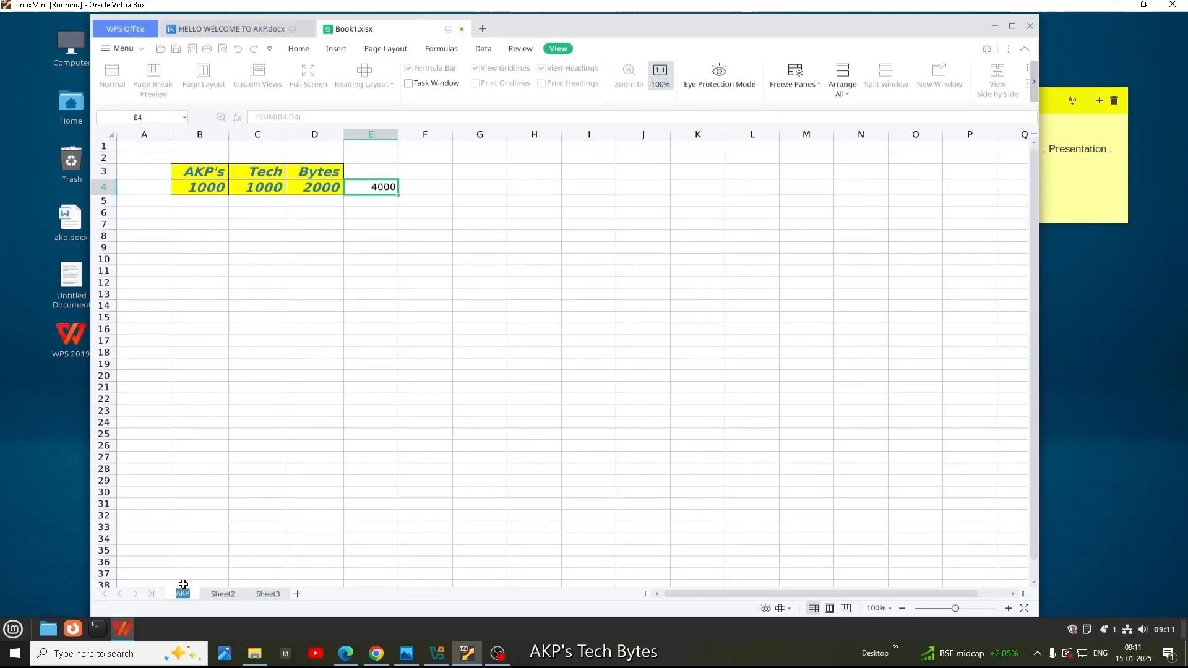
Step: Rename the second sheet Tech and the third sheet Bytes
left_click(234, 598)
type("Tec")
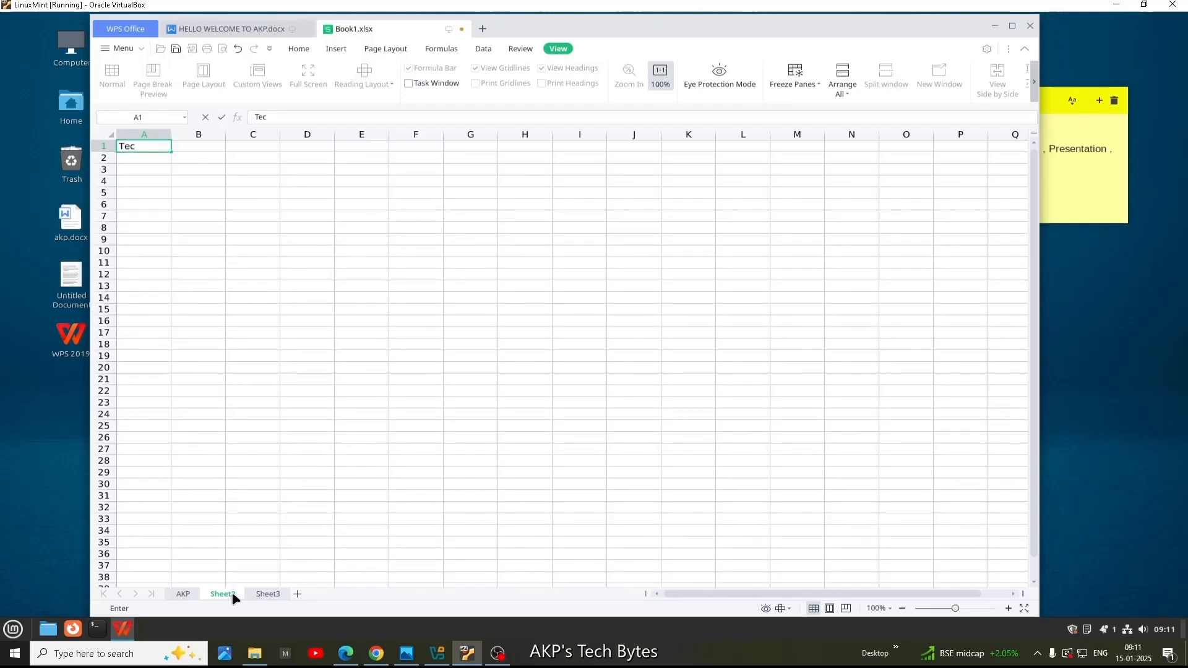
double_click(234, 596)
type("Tec")
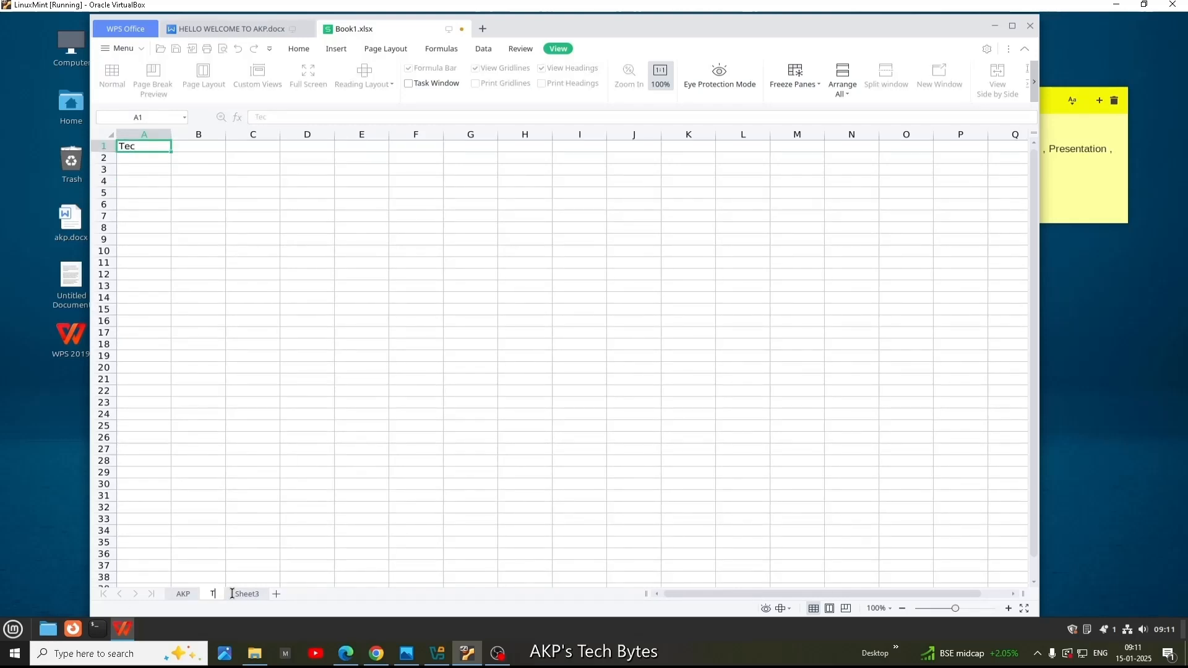
double_click(253, 595)
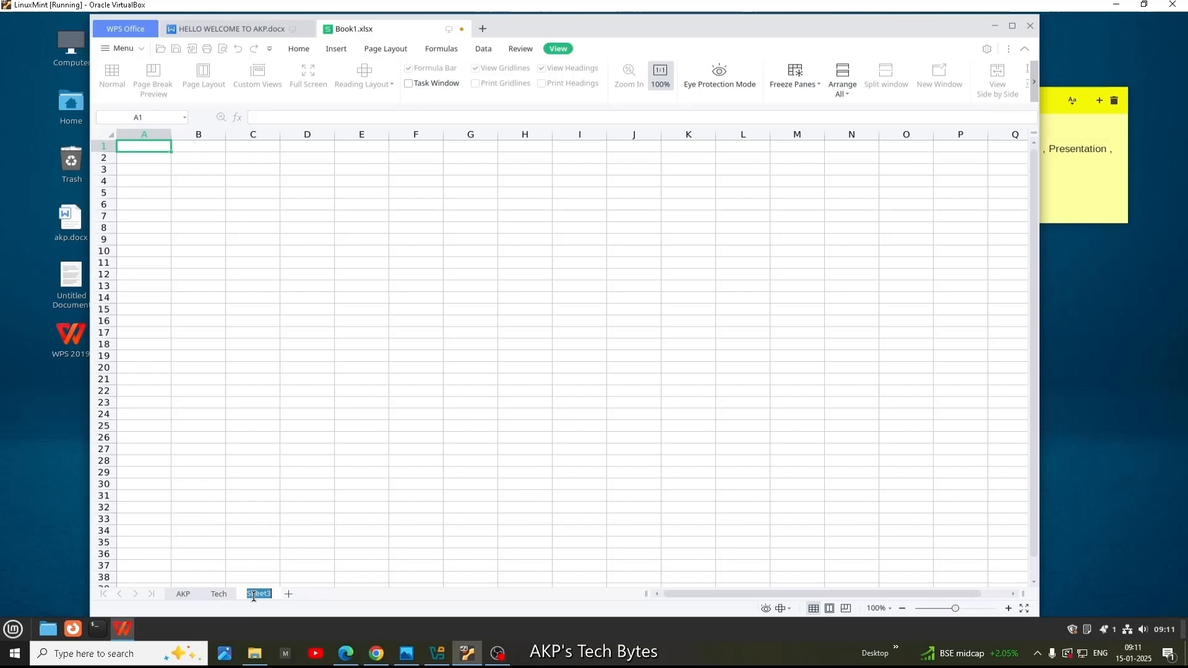
Step: Change the first sheet's name to AKP'S
double_click(183, 593)
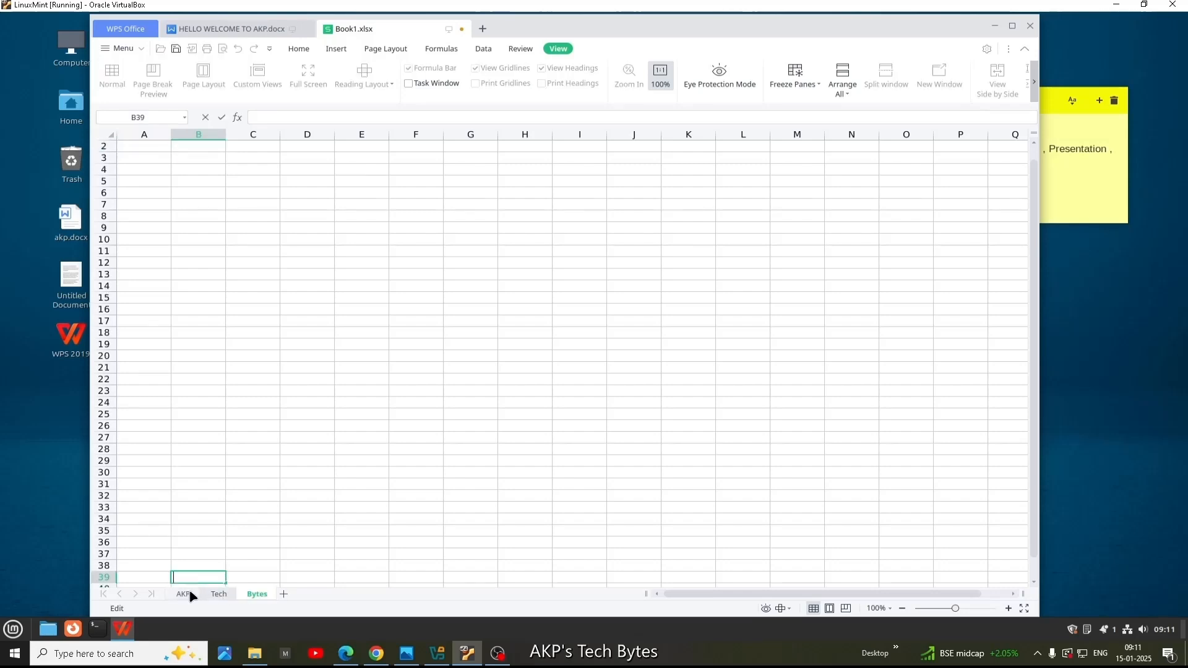
type("'s")
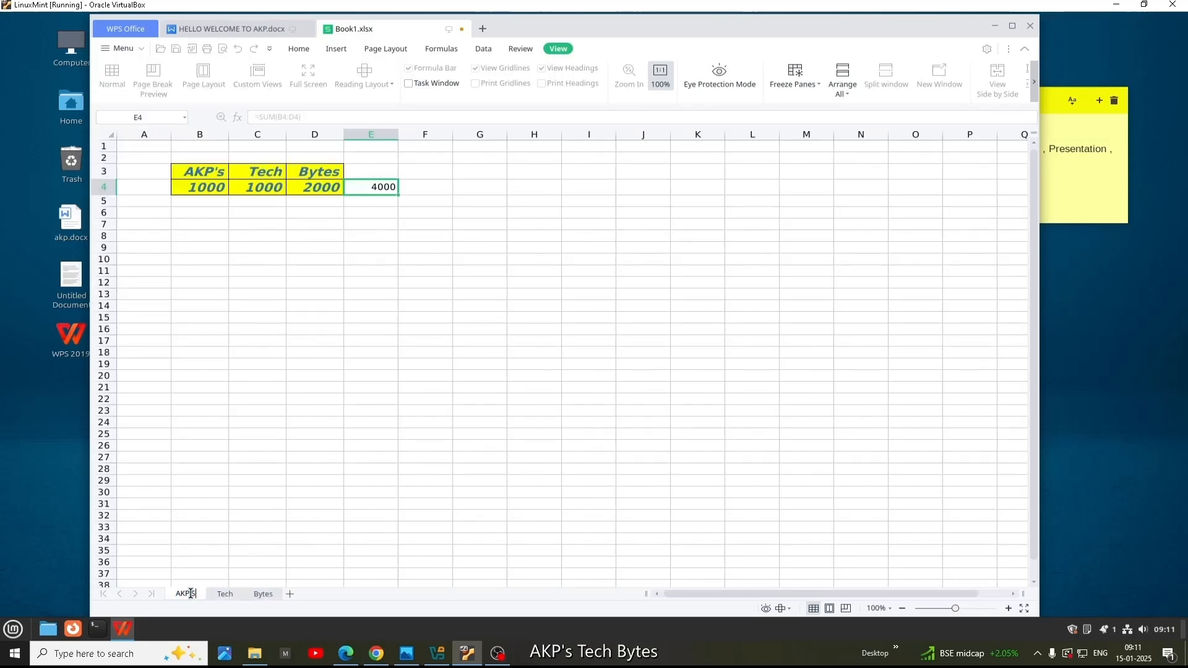
left_click(251, 552)
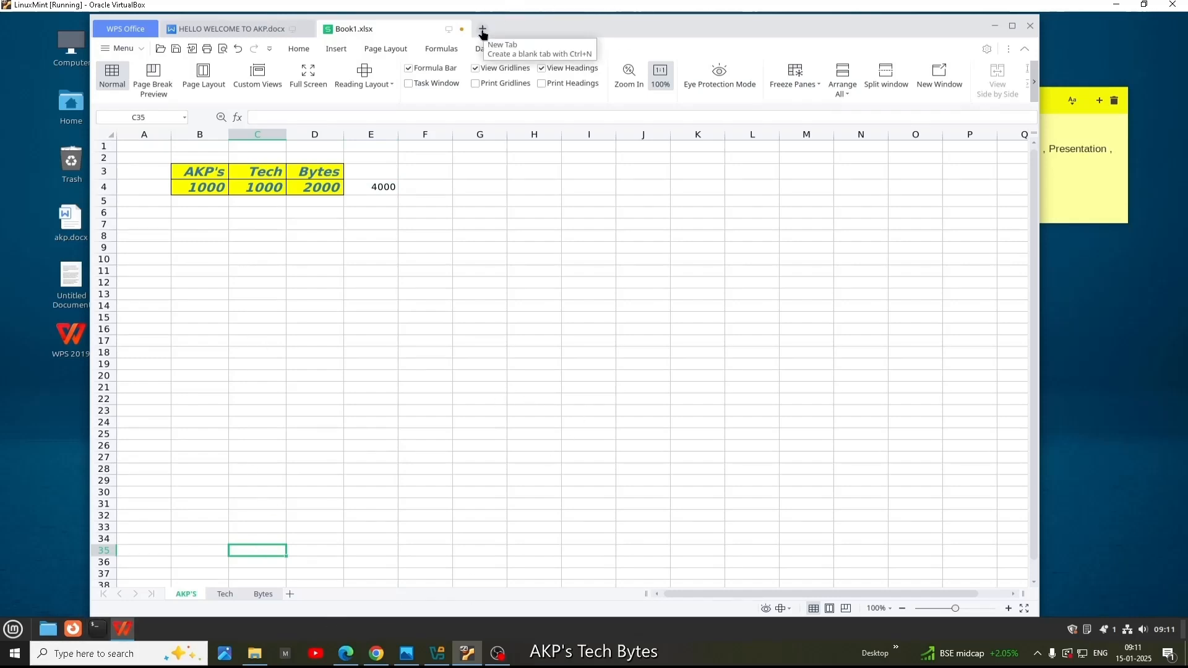
Step: Create a new blank spreadsheet and a new blank presentation, each in its own tab
left_click(482, 29)
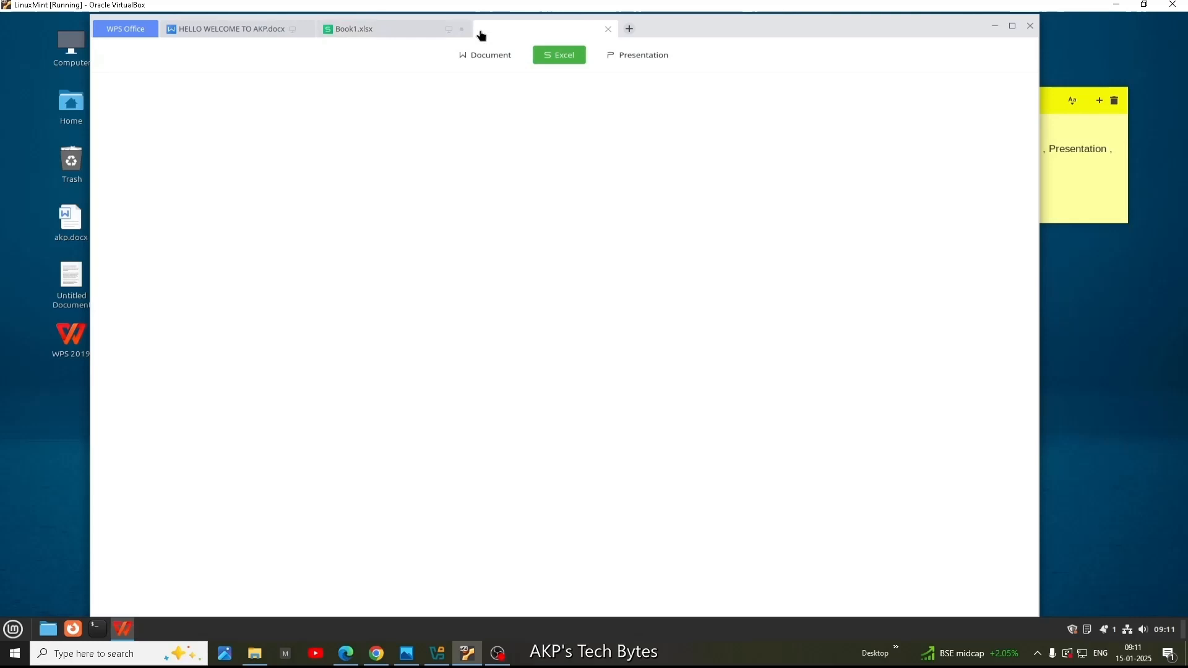
left_click(234, 229)
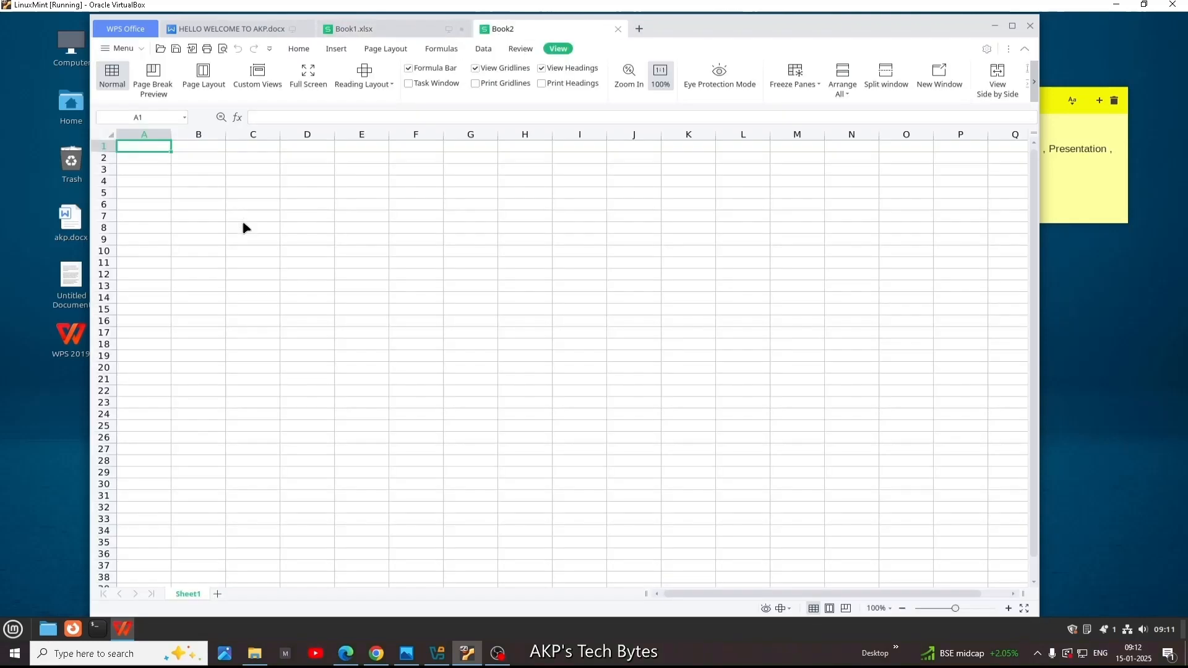
left_click(639, 29)
left_click(636, 56)
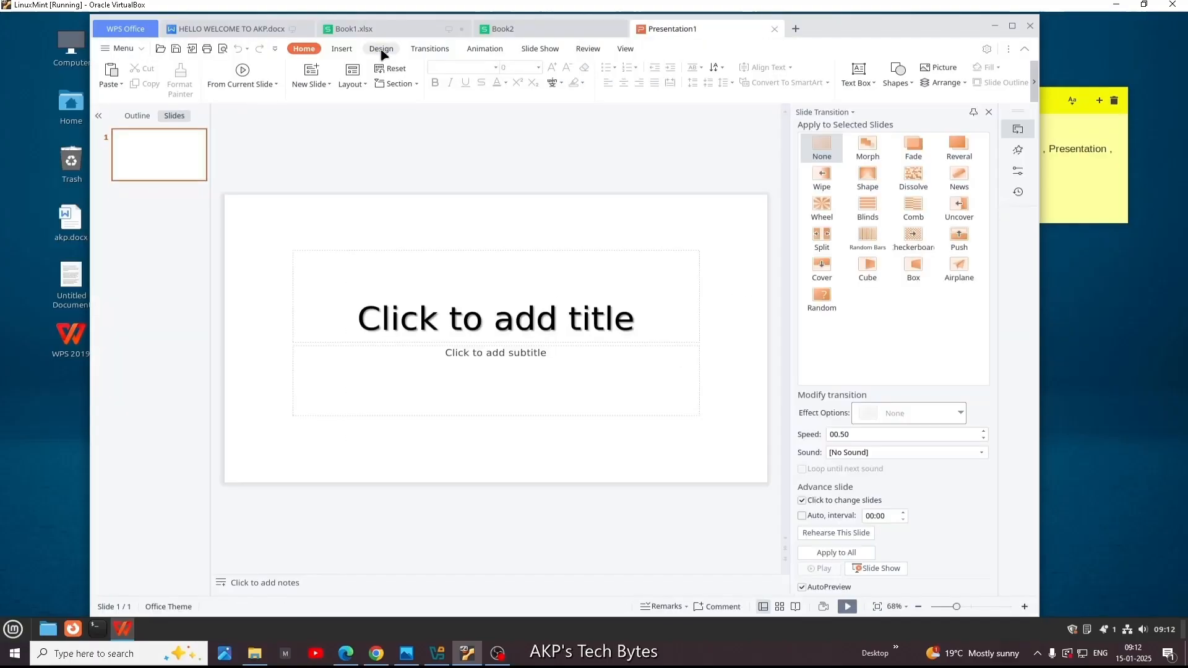
Step: Apply the Blue Waves design to the presentation and enter AKP's Tech Bytes as the slide title
left_click(381, 49)
left_click(222, 84)
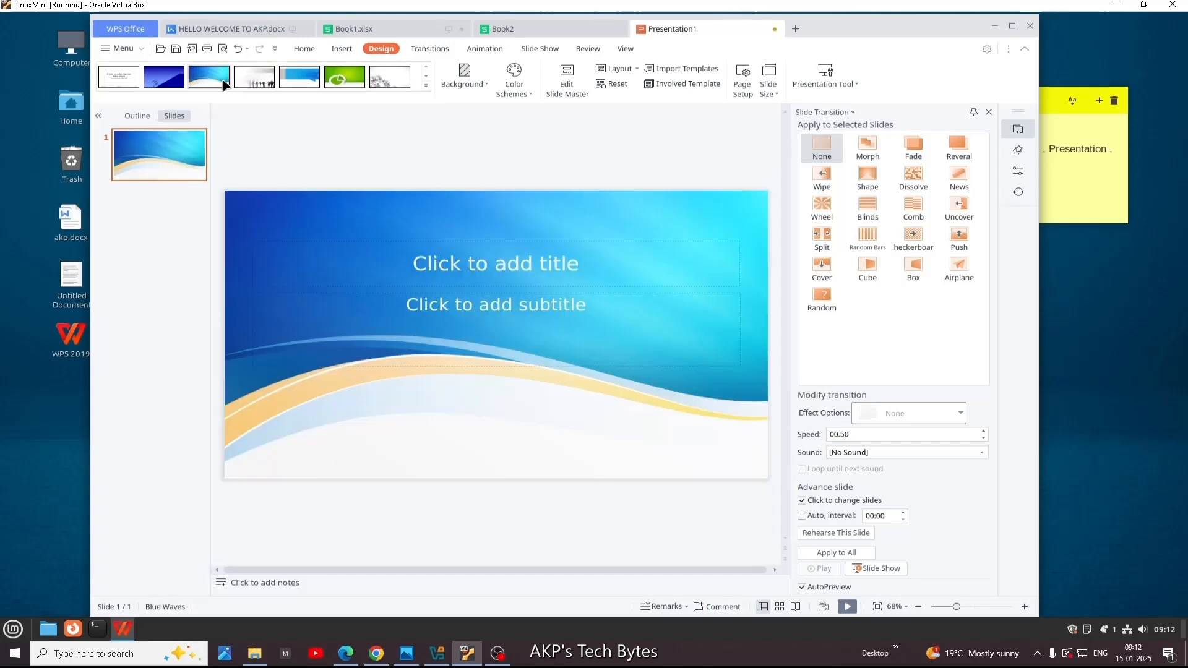
left_click(511, 272)
type("AKP's Tech Bytes")
left_click(512, 303)
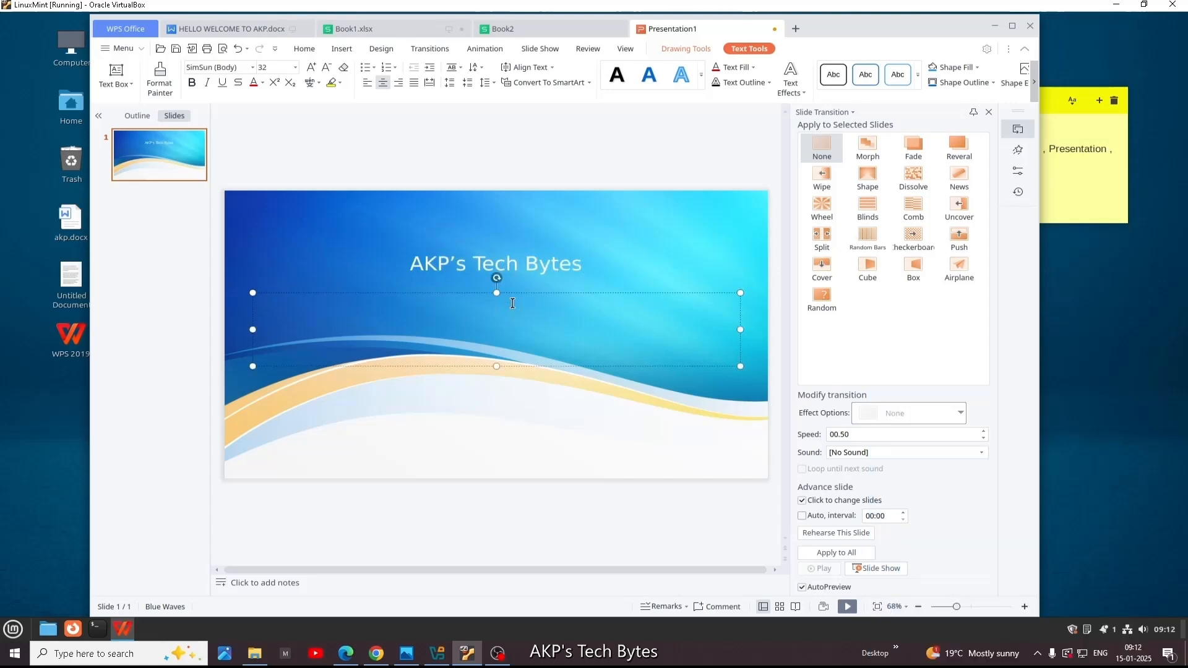